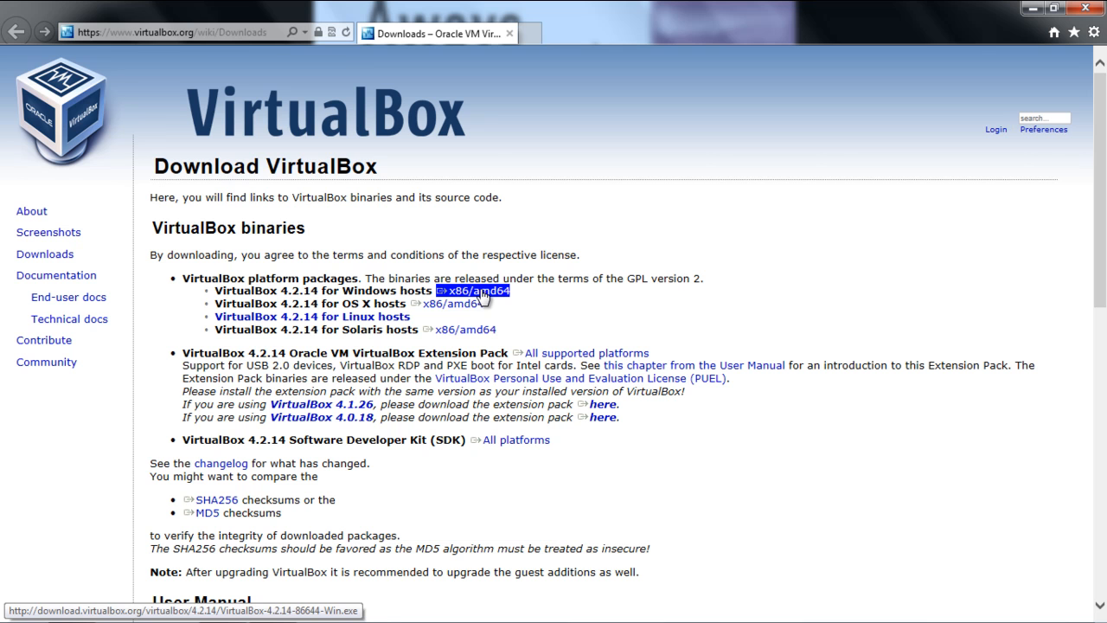
Download and run the VirtualBox 4.2.14 installer for Windows hosts, accepting the default features and install location
left_click(482, 294)
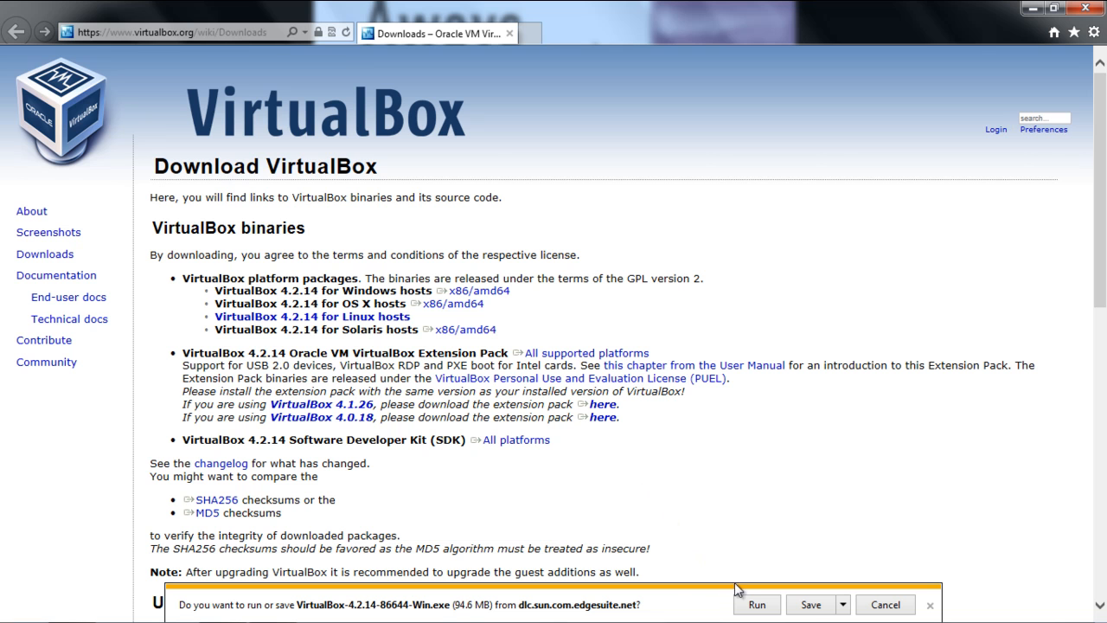
left_click(752, 610)
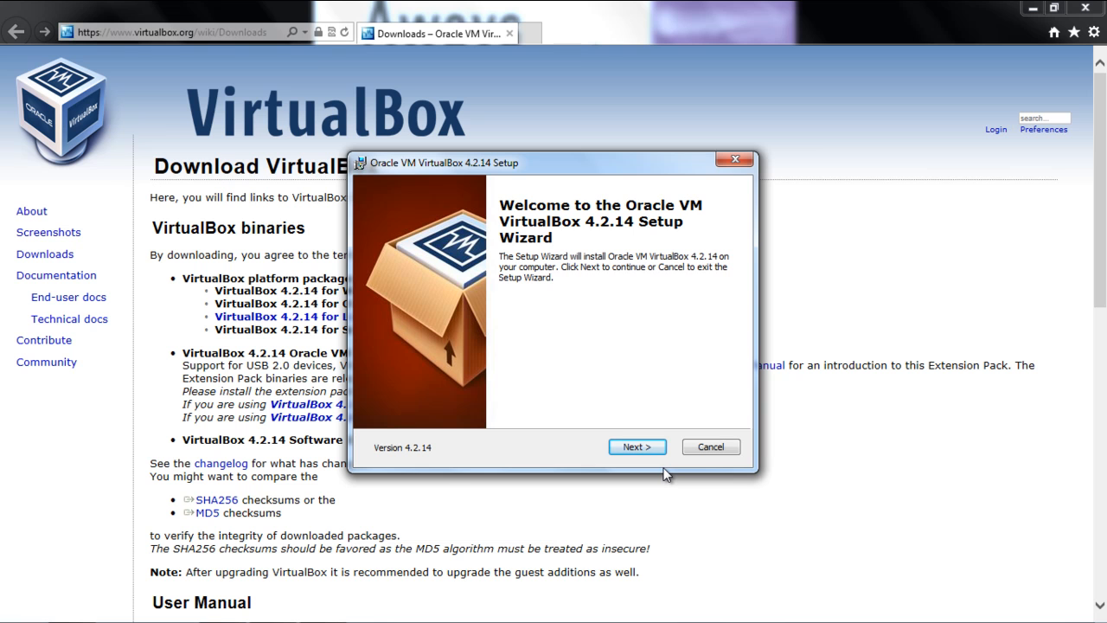
left_click(641, 450)
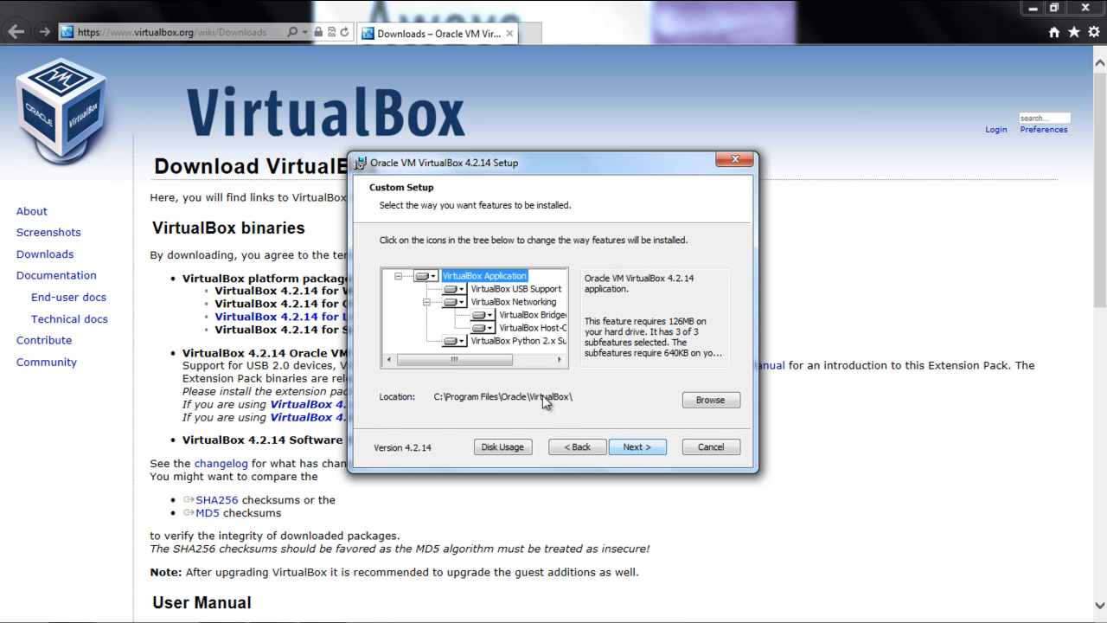
left_click(641, 456)
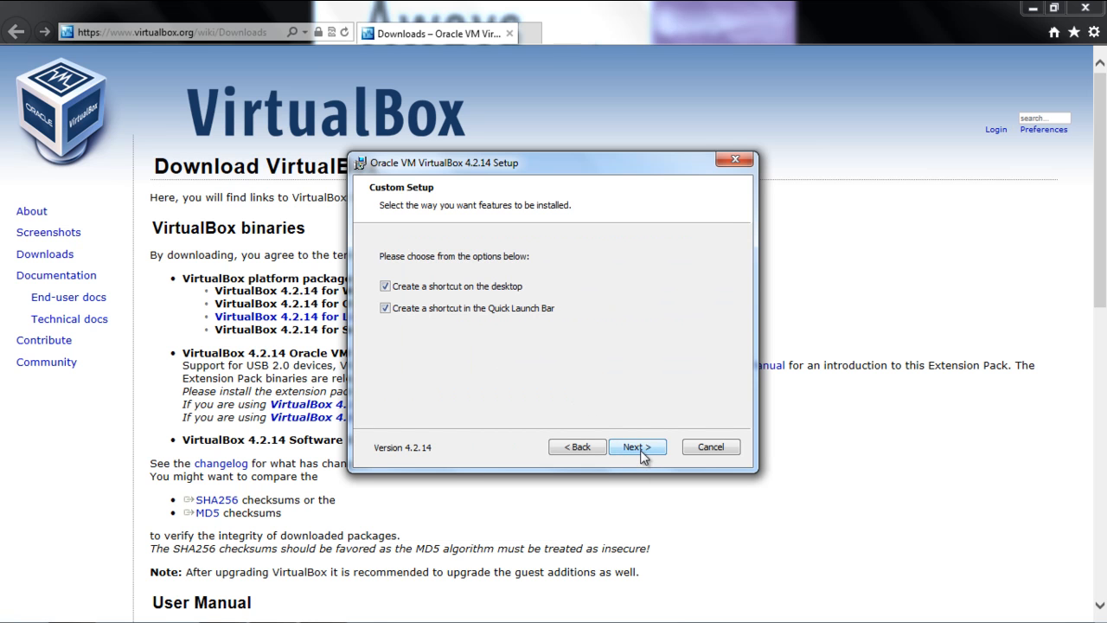
Turn off the desktop and Quick Launch Bar shortcuts and install VirtualBox, accepting the network interface reset
left_click(386, 286)
left_click(385, 308)
left_click(638, 451)
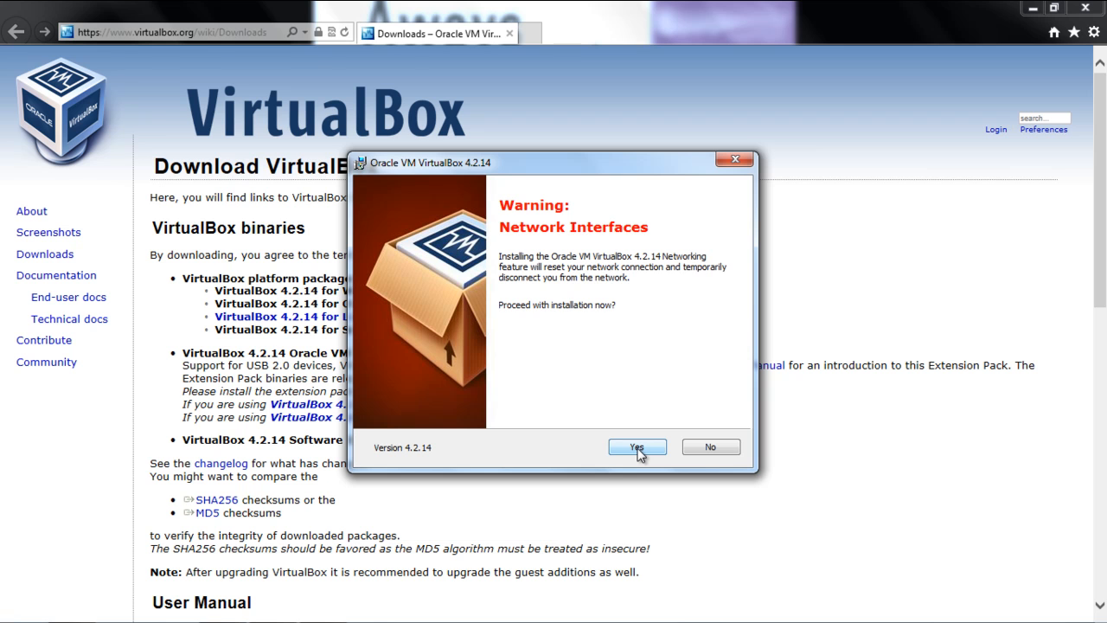
left_click(637, 447)
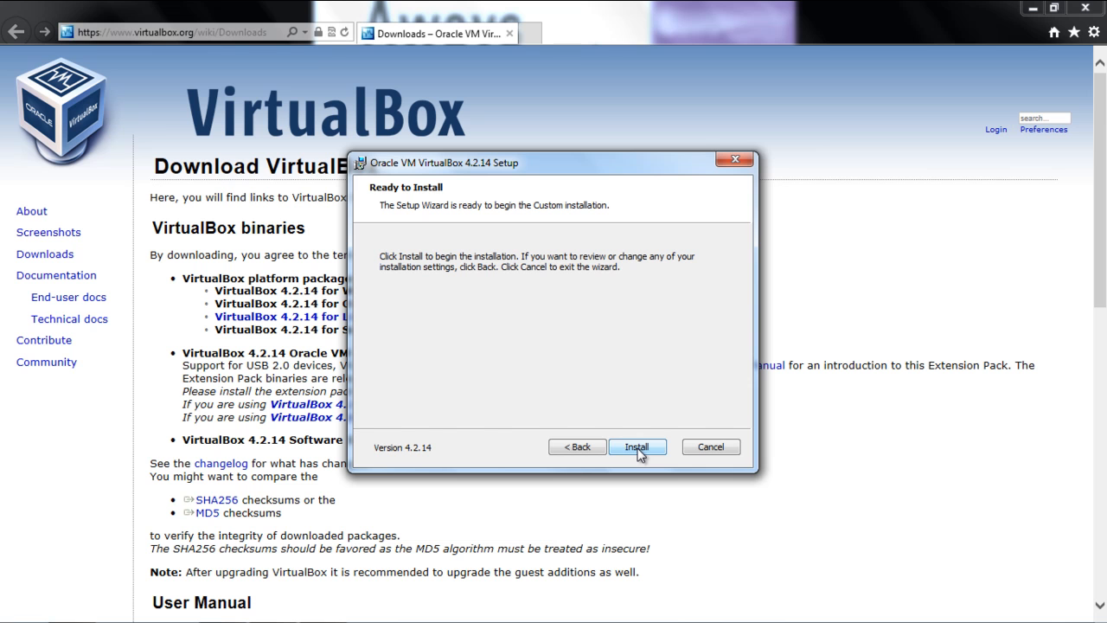
left_click(638, 450)
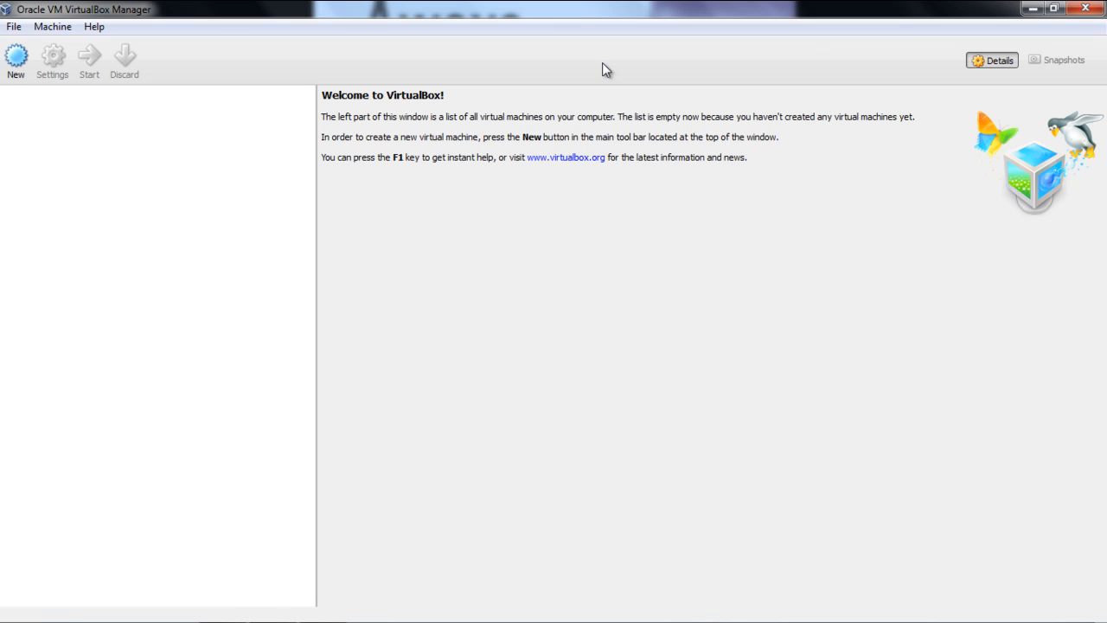
Start a new virtual machine named Windows XP with type Microsoft Windows, version Windows XP and 192 MB of memory
left_click(24, 77)
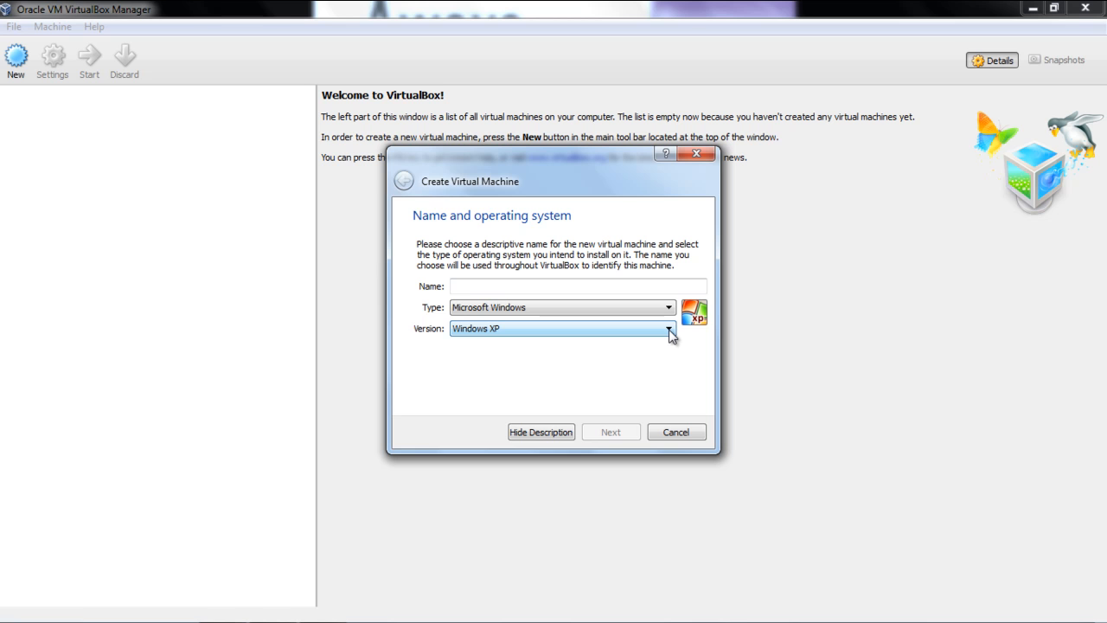
left_click(670, 331)
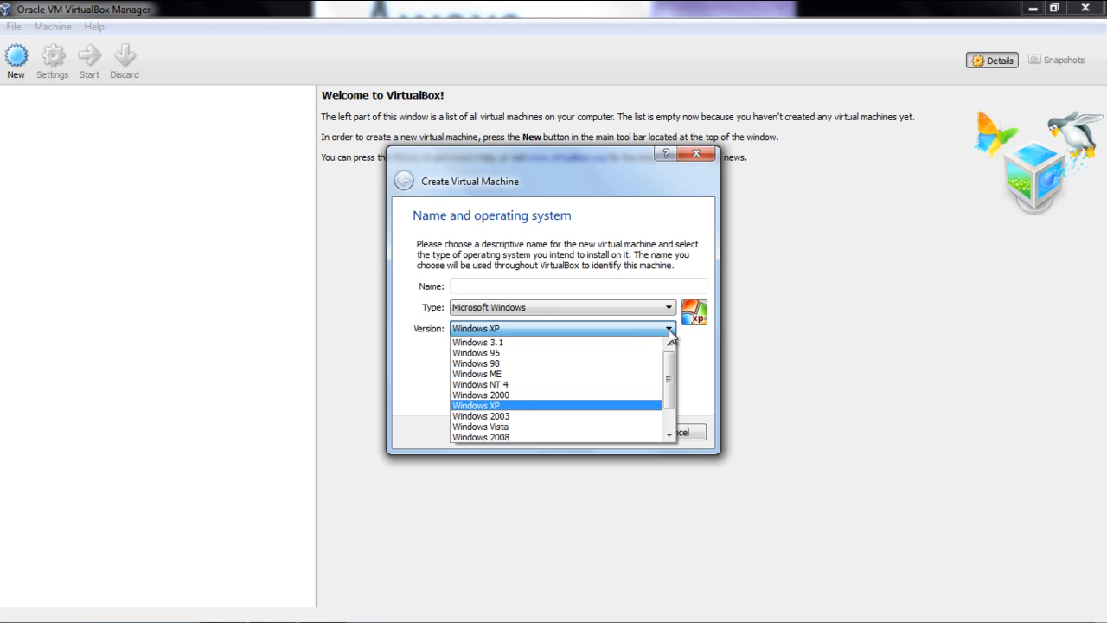
left_click(642, 405)
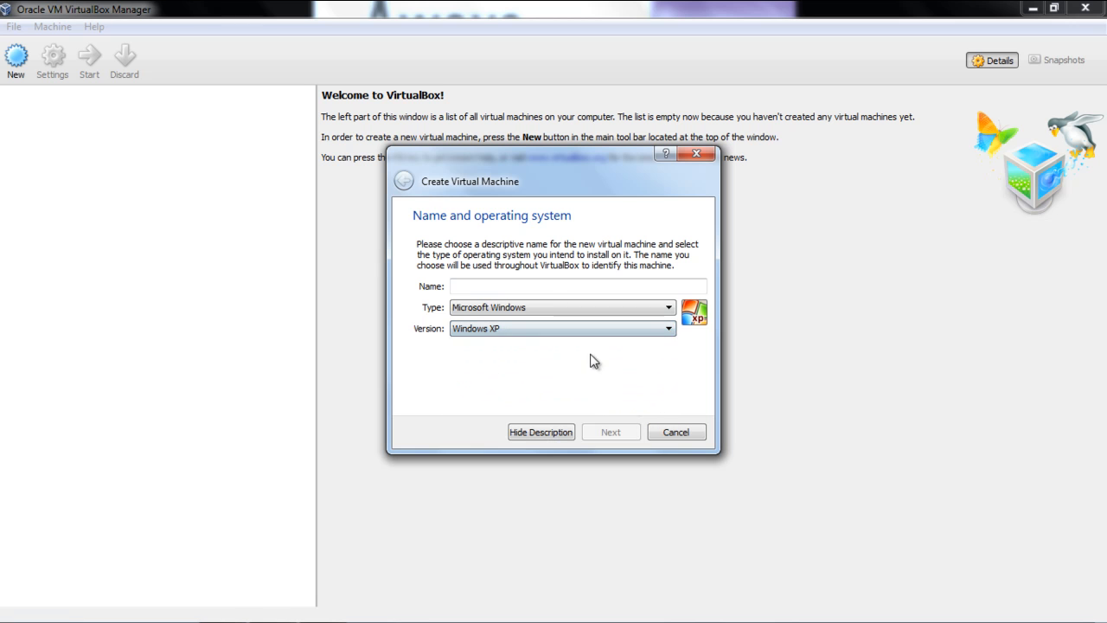
left_click(555, 289)
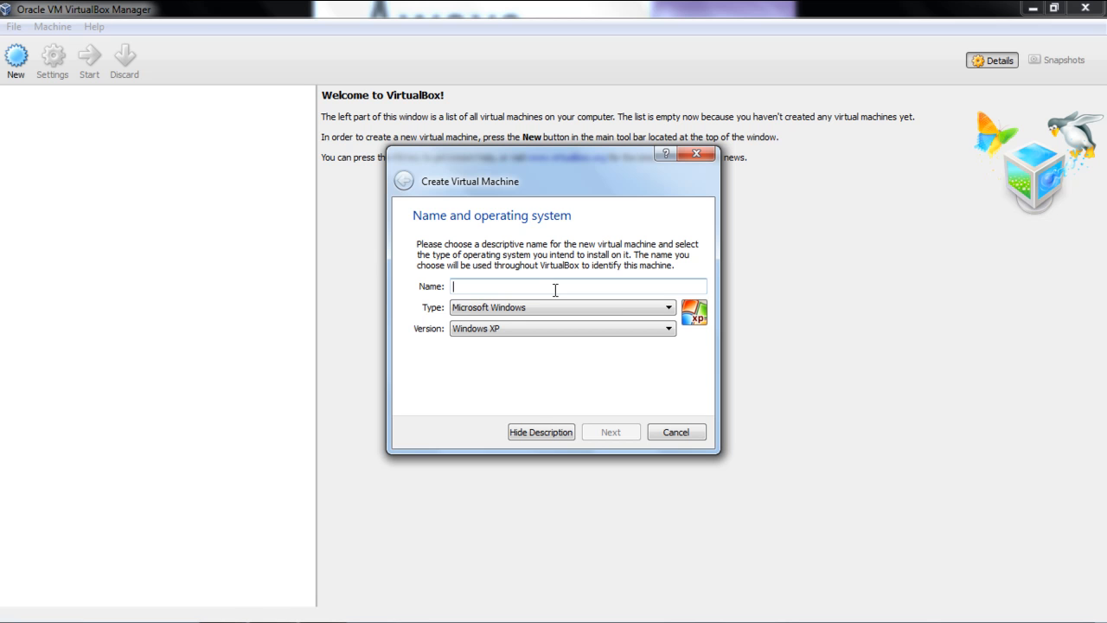
type("Win")
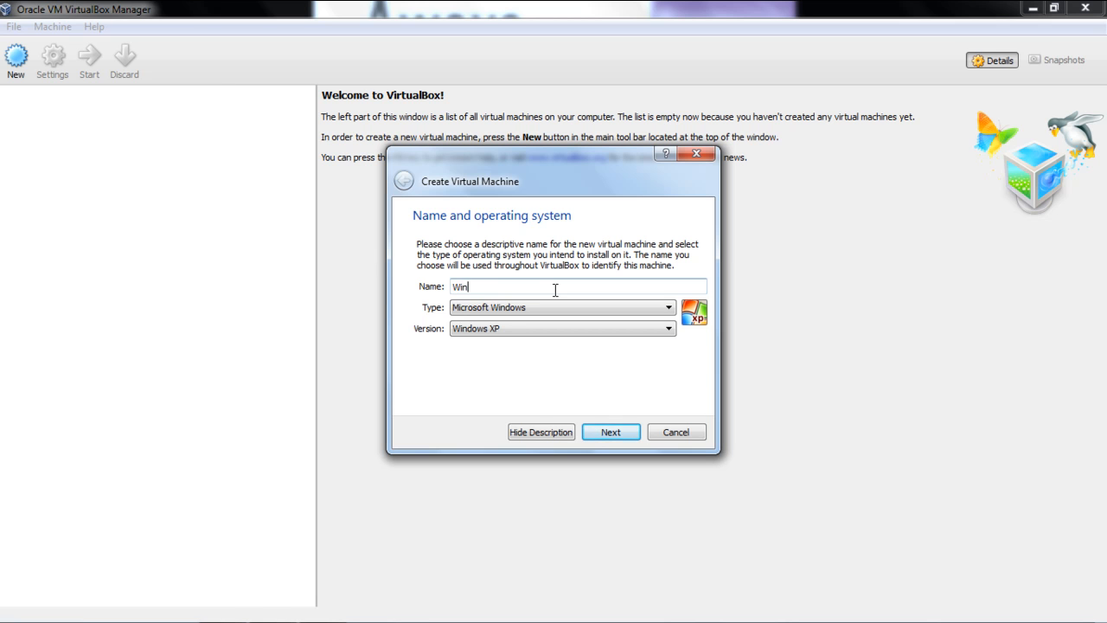
type("dows XP")
left_click(607, 431)
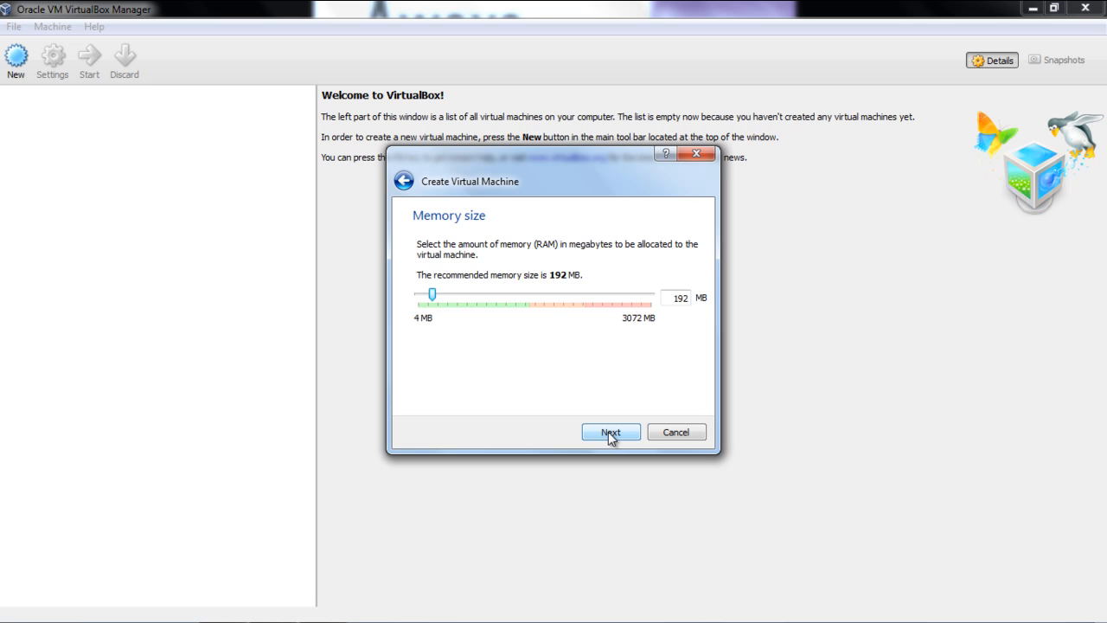
left_click(608, 431)
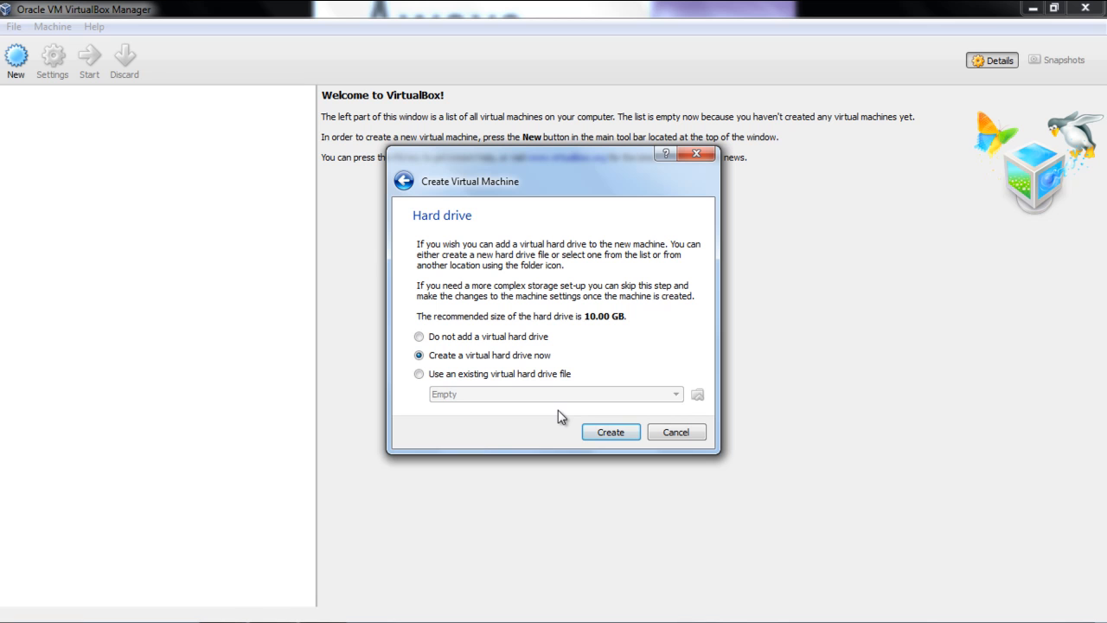
Create a dynamically allocated 10.00 GB VDI virtual hard drive named Windows XP for the new machine
left_click(618, 433)
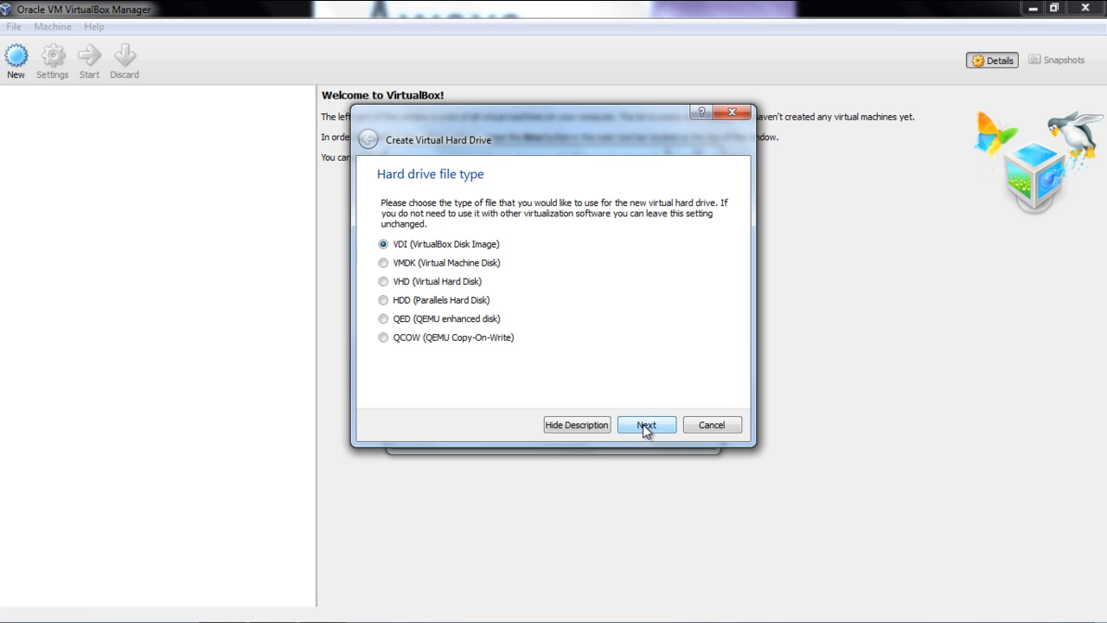
left_click(645, 426)
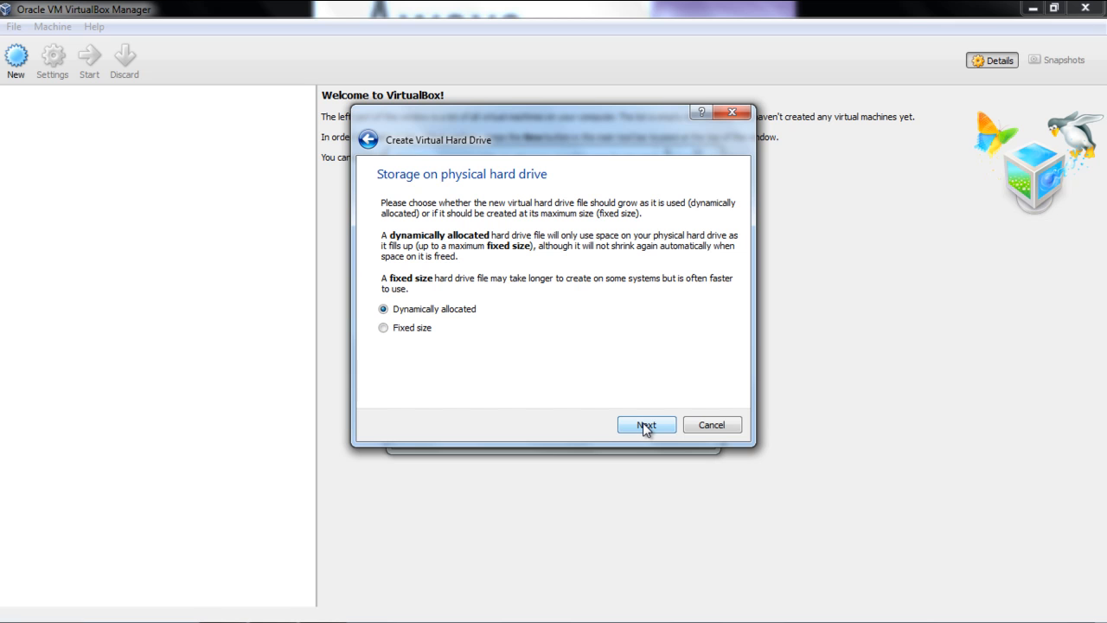
left_click(644, 424)
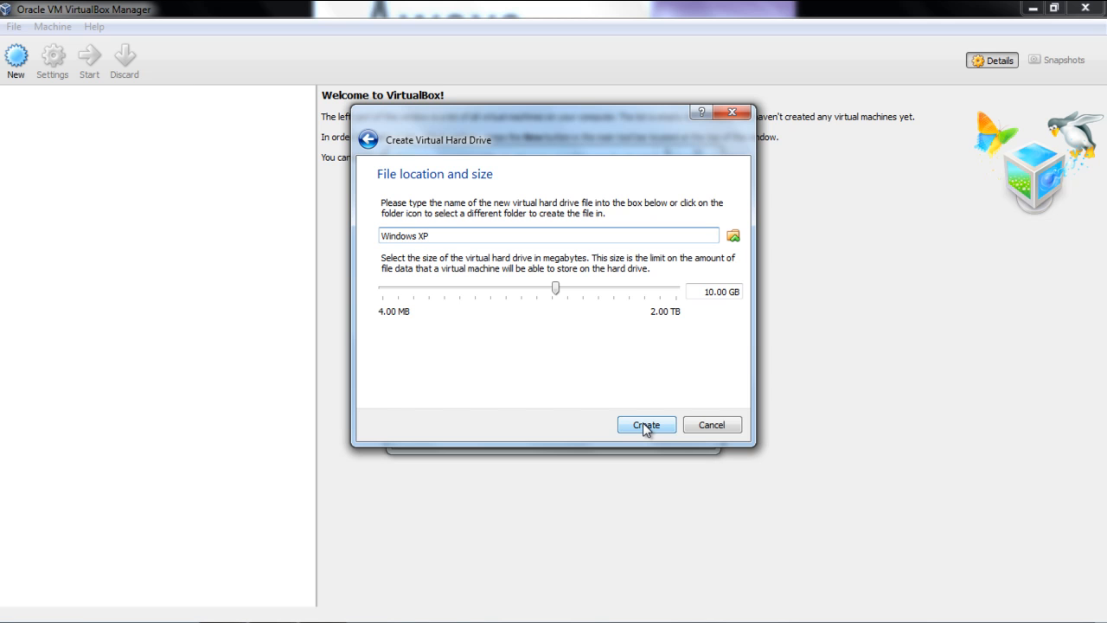
left_click(644, 426)
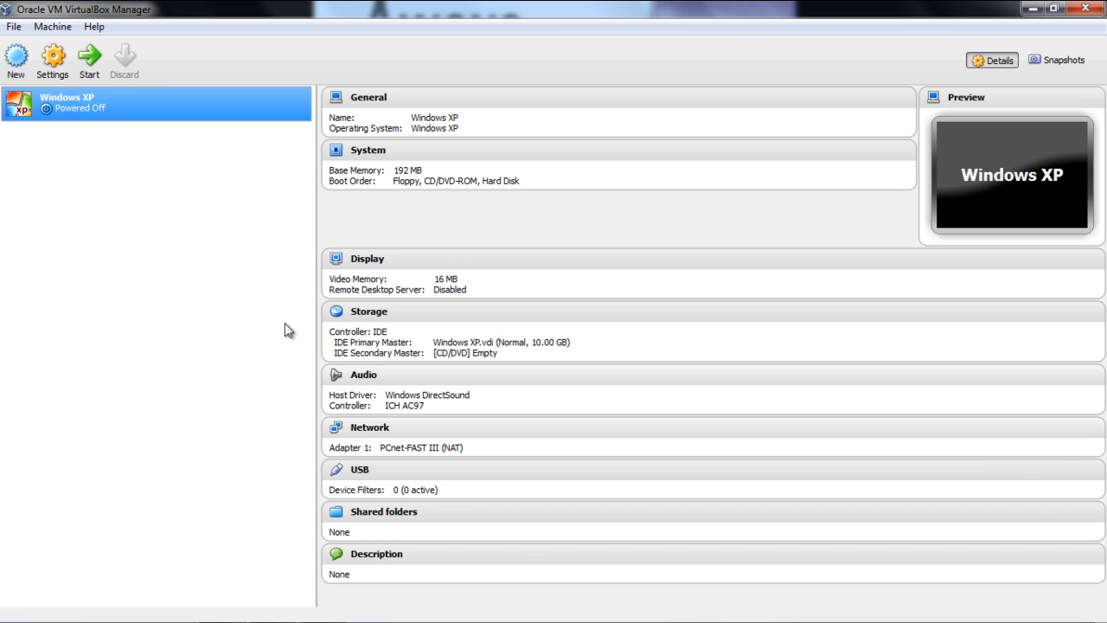
In the Windows XP machine's system settings, disable Floppy booting and order the boot devices CD/DVD-ROM first, Hard Disk second
right_click(76, 108)
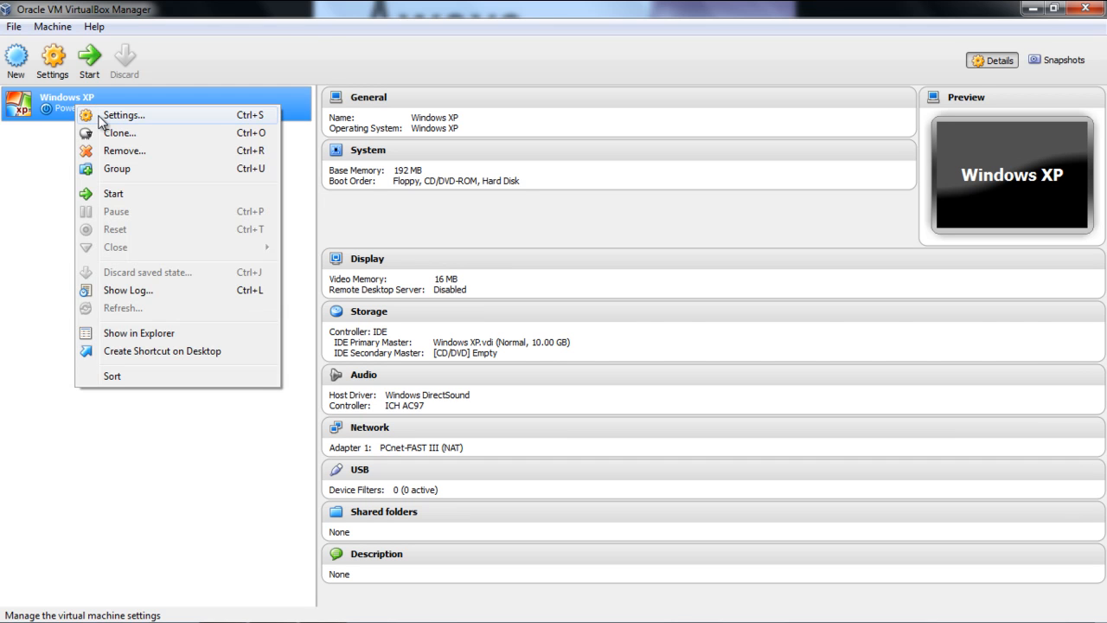
left_click(101, 117)
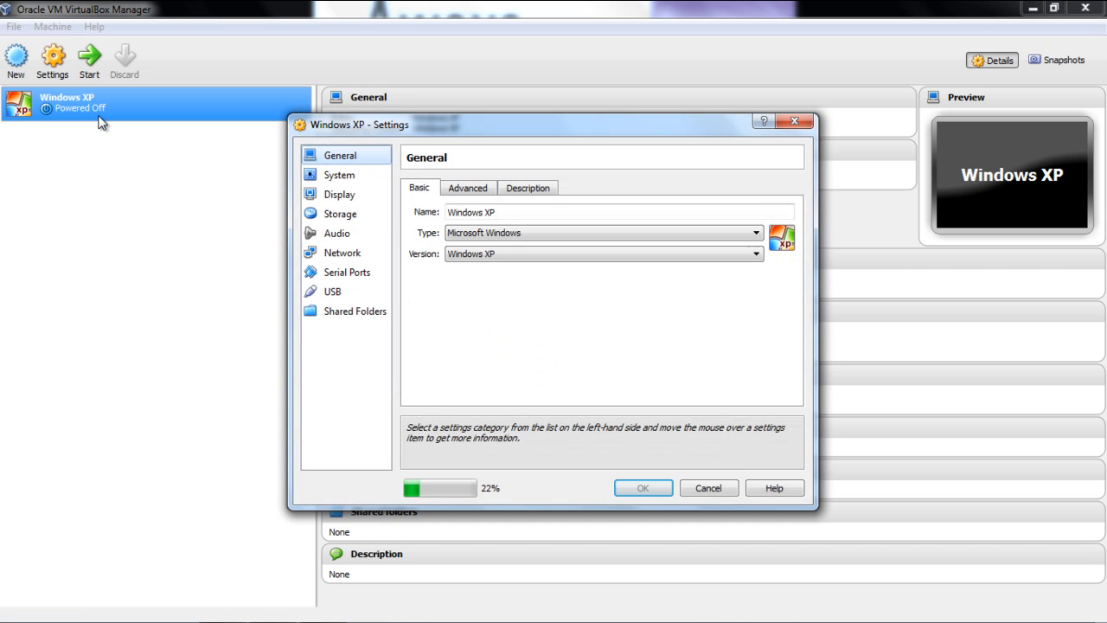
left_click(352, 179)
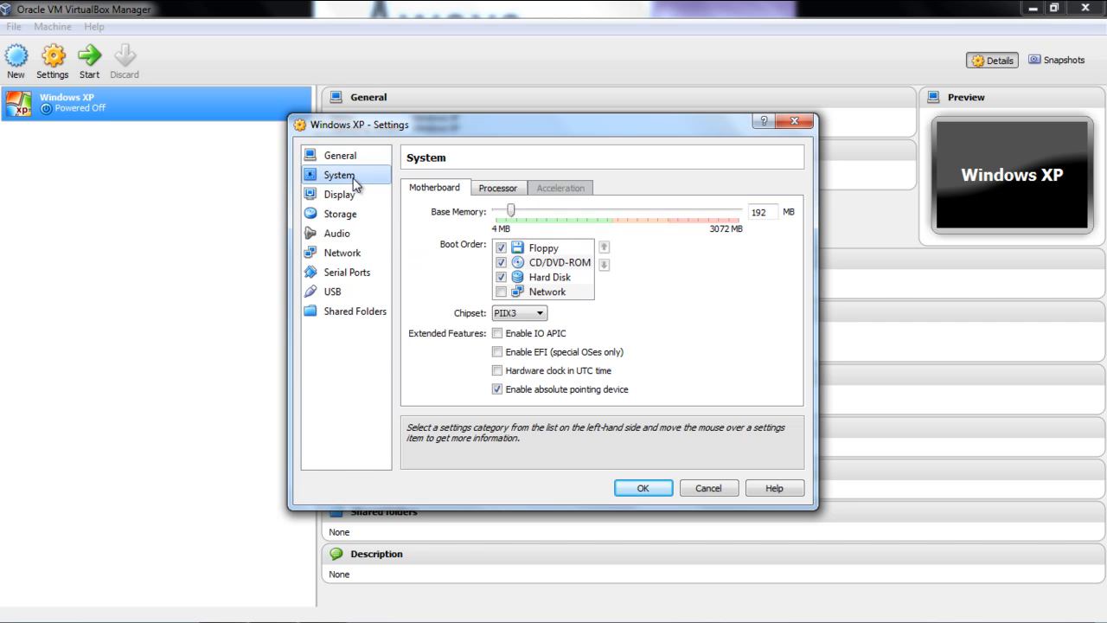
left_click(501, 248)
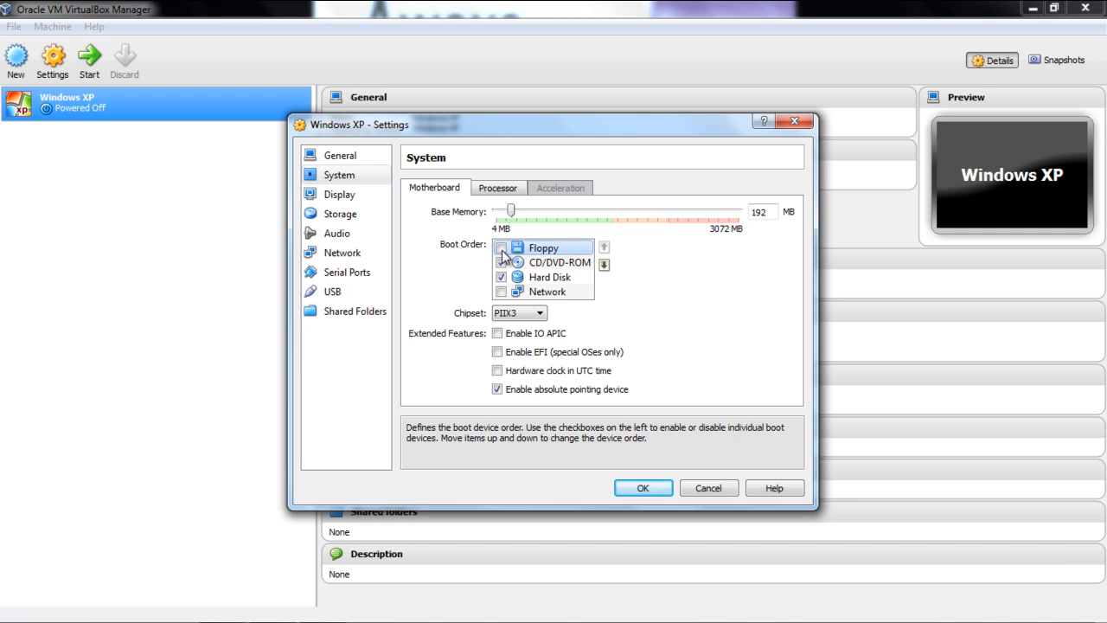
left_click(539, 263)
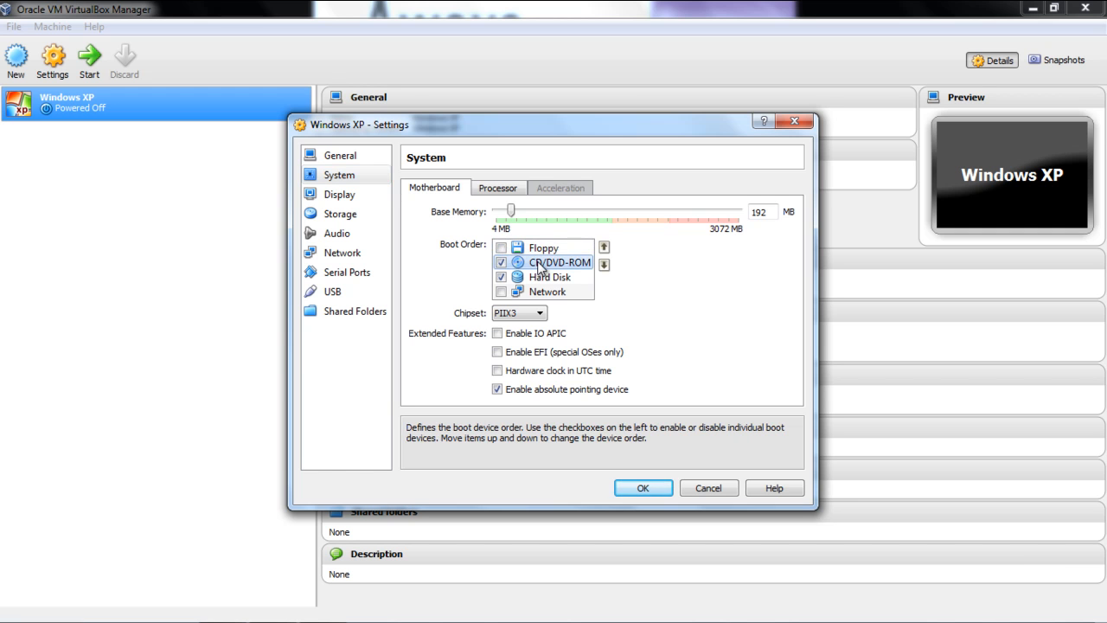
left_click(603, 248)
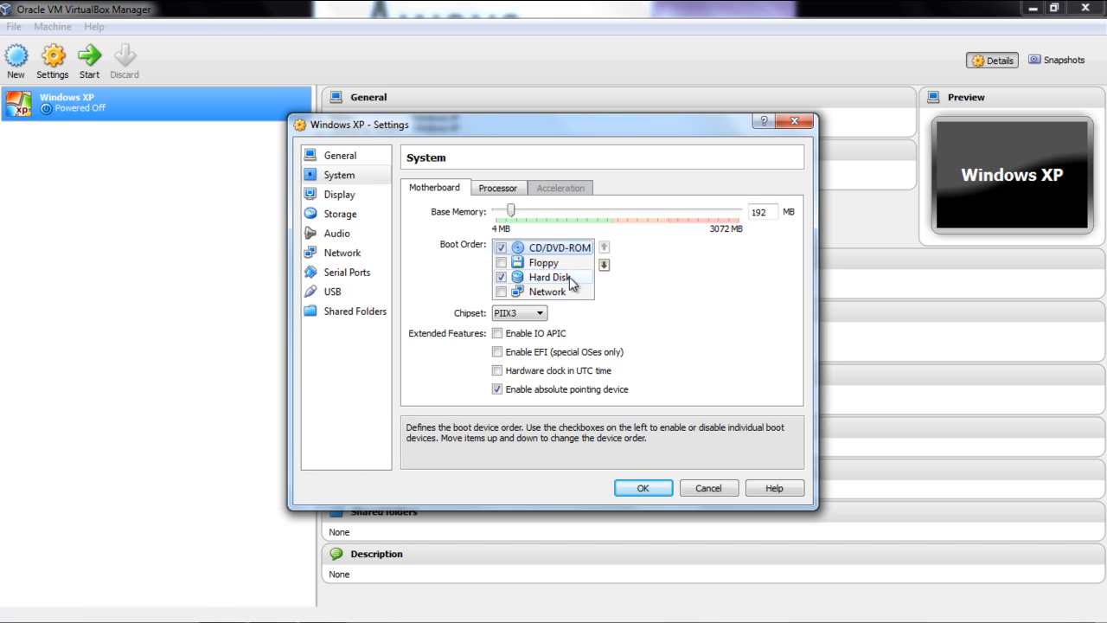
left_click(562, 278)
left_click(605, 248)
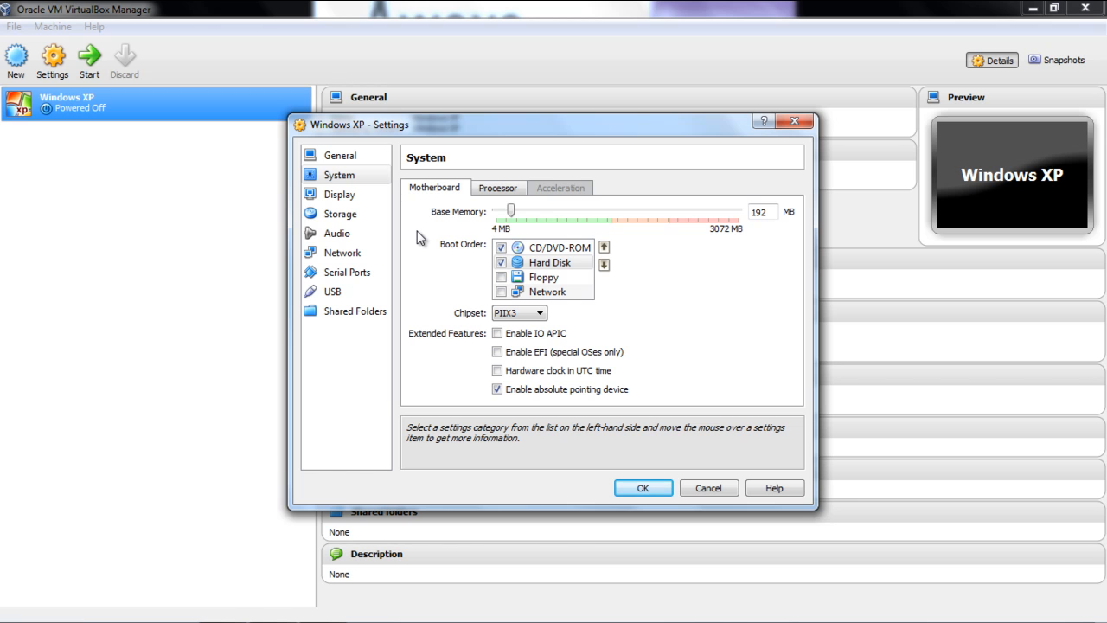
Configure network Adapter 1 as a Host-only Adapter of type PCnet-FAST III (Am79C973) with promiscuous mode Allow All, and save the settings
left_click(354, 256)
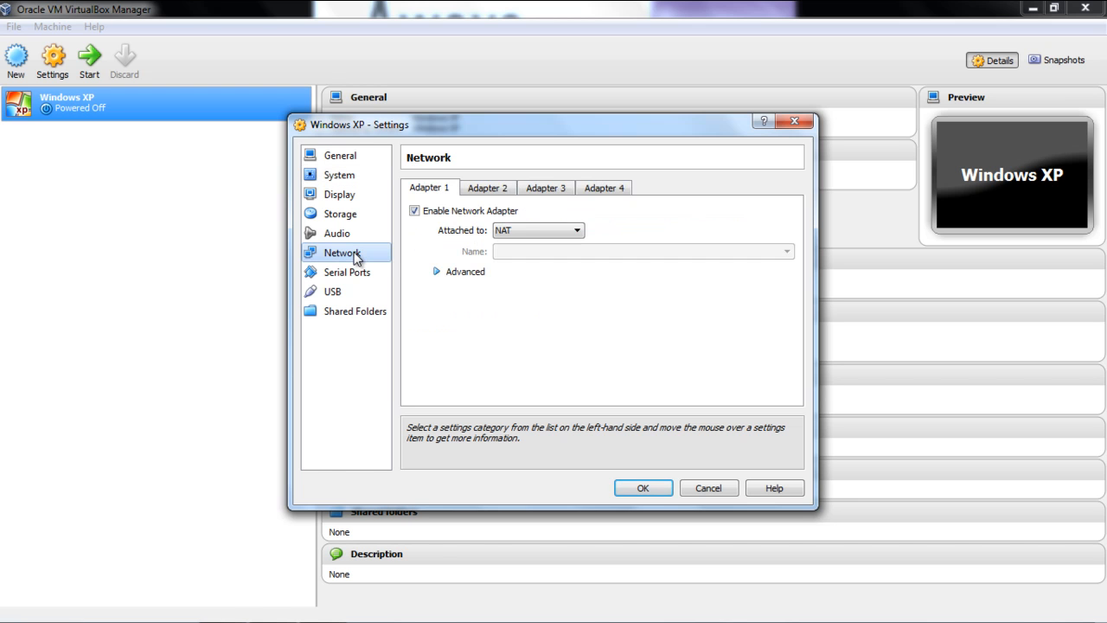
left_click(437, 271)
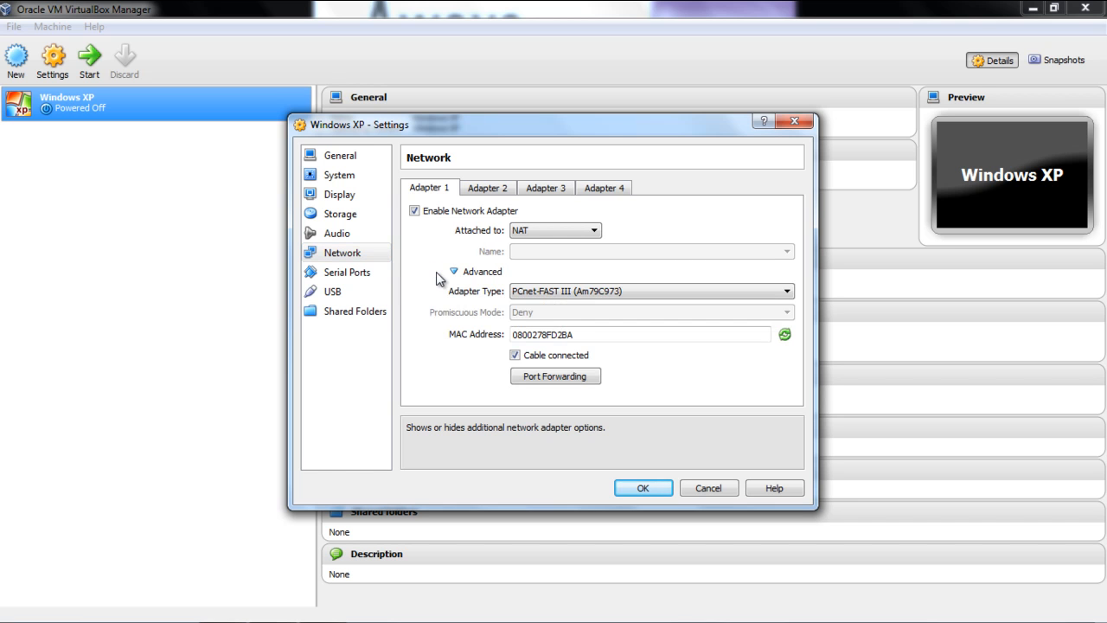
left_click(531, 294)
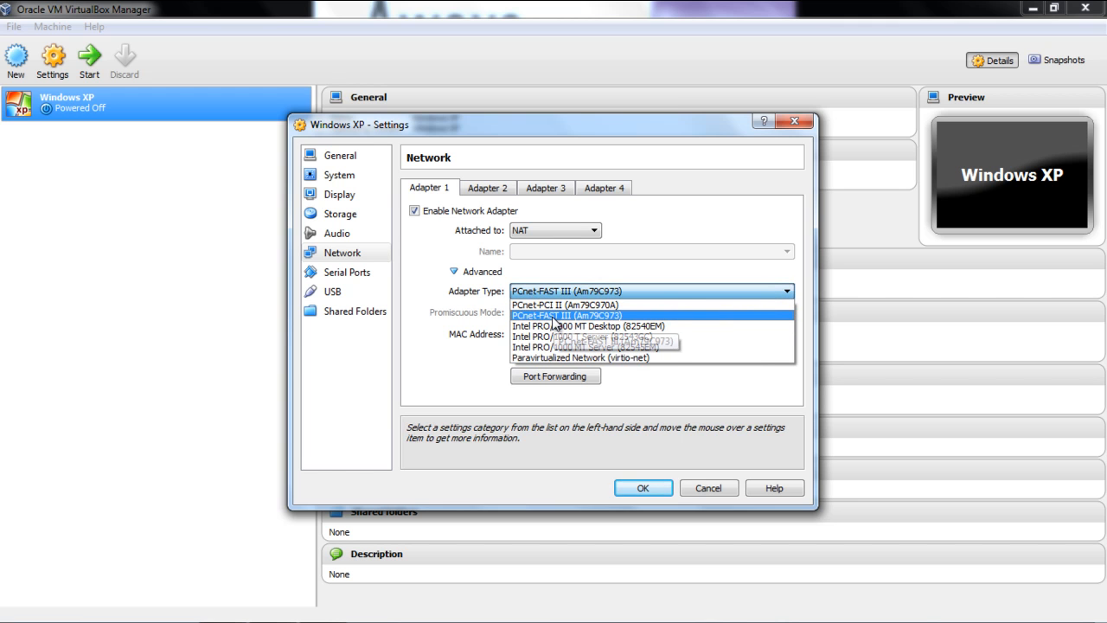
left_click(552, 317)
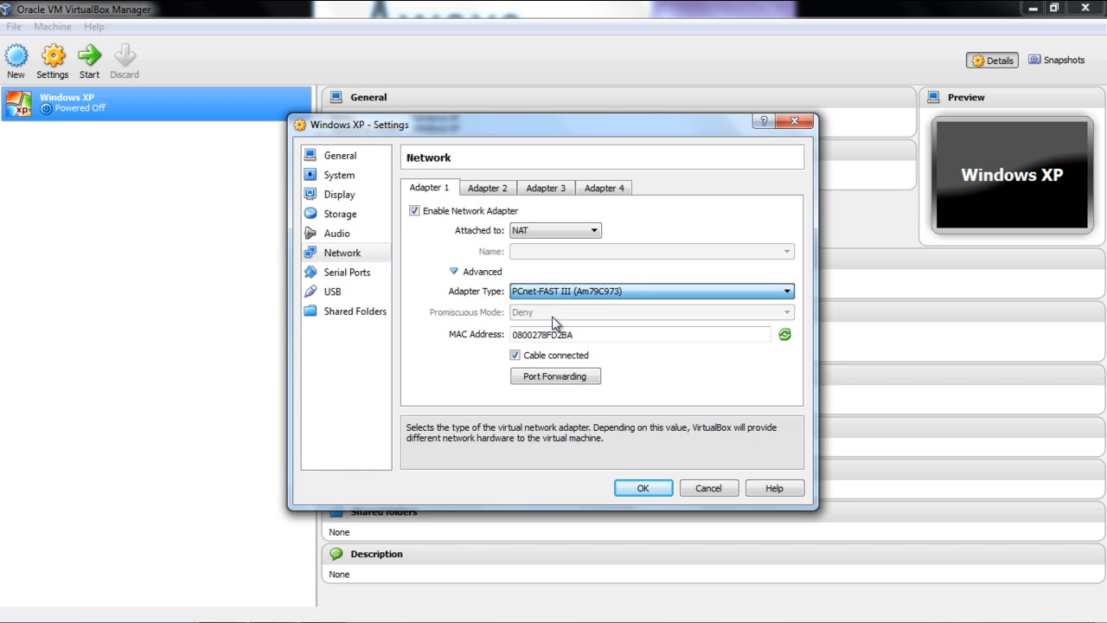
left_click(594, 231)
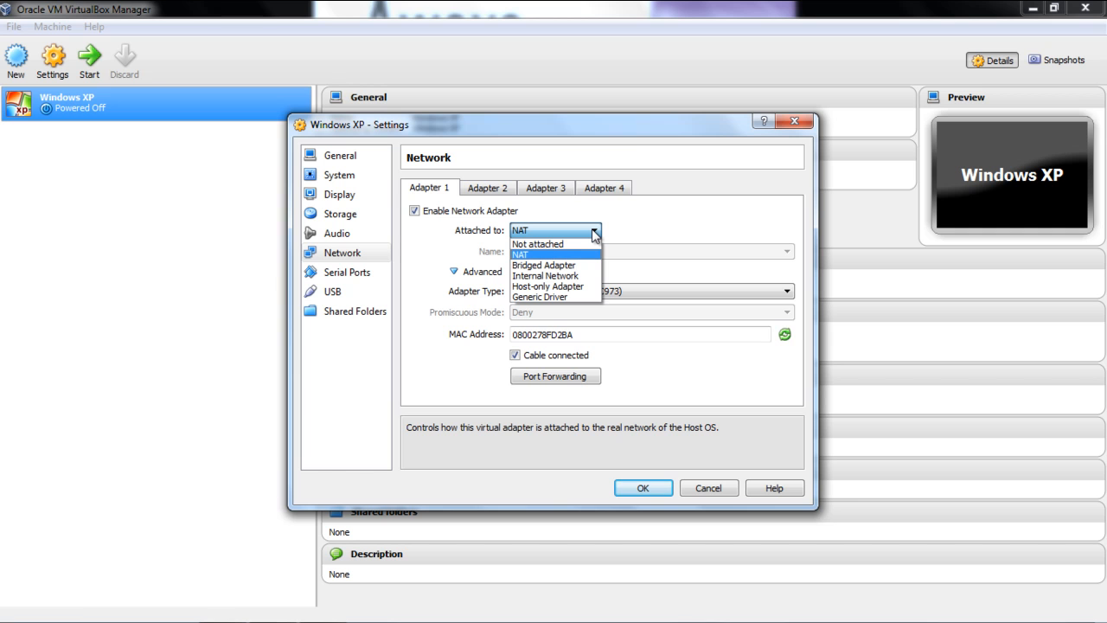
left_click(584, 286)
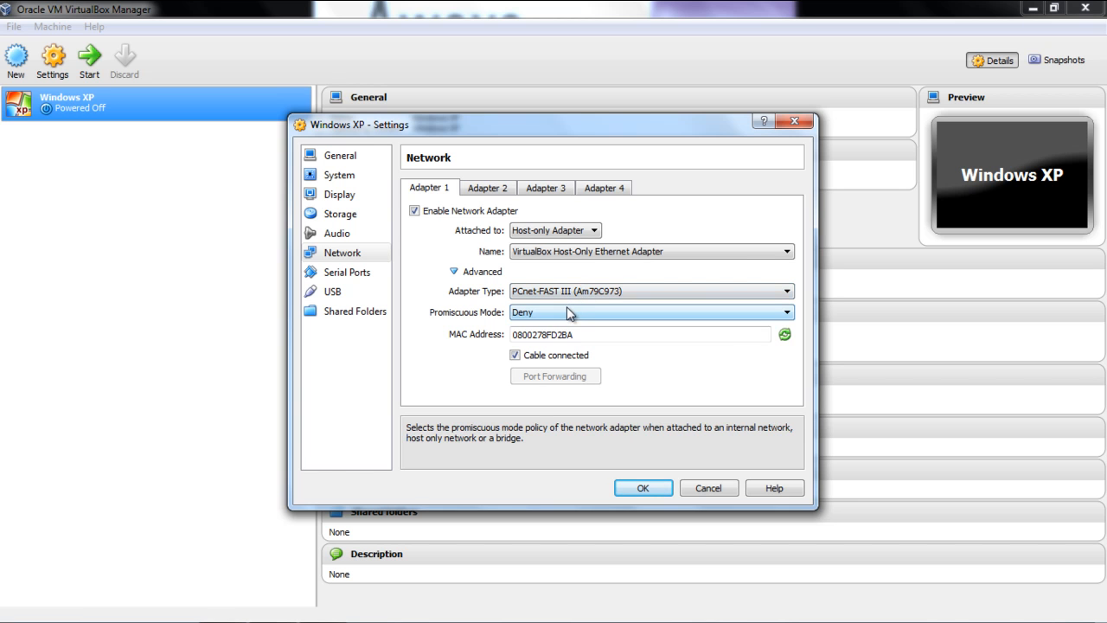
left_click(566, 313)
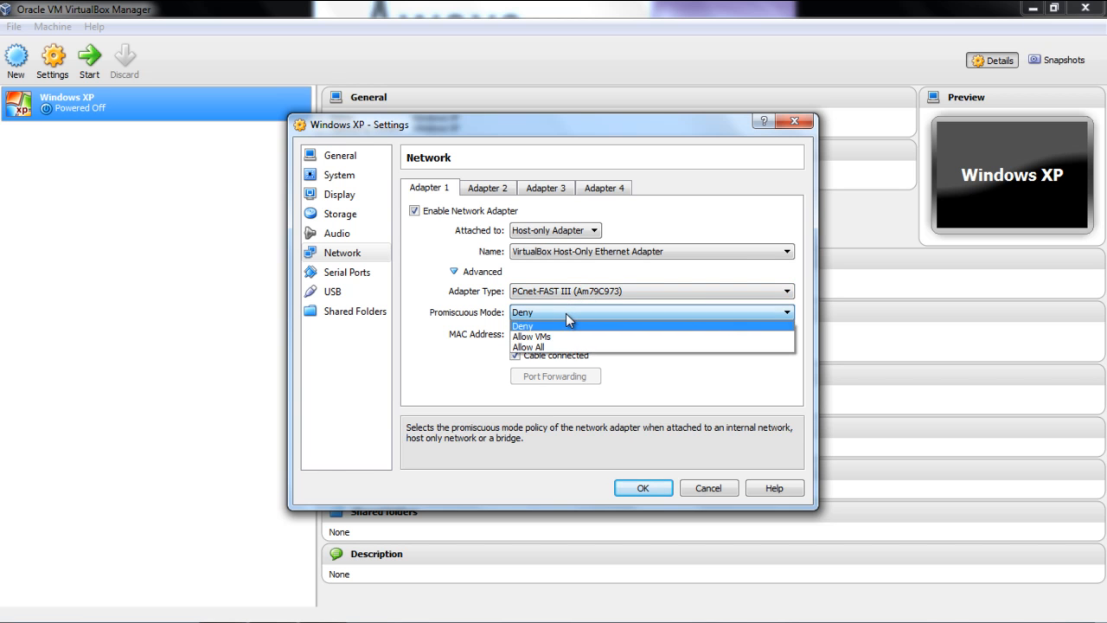
left_click(566, 348)
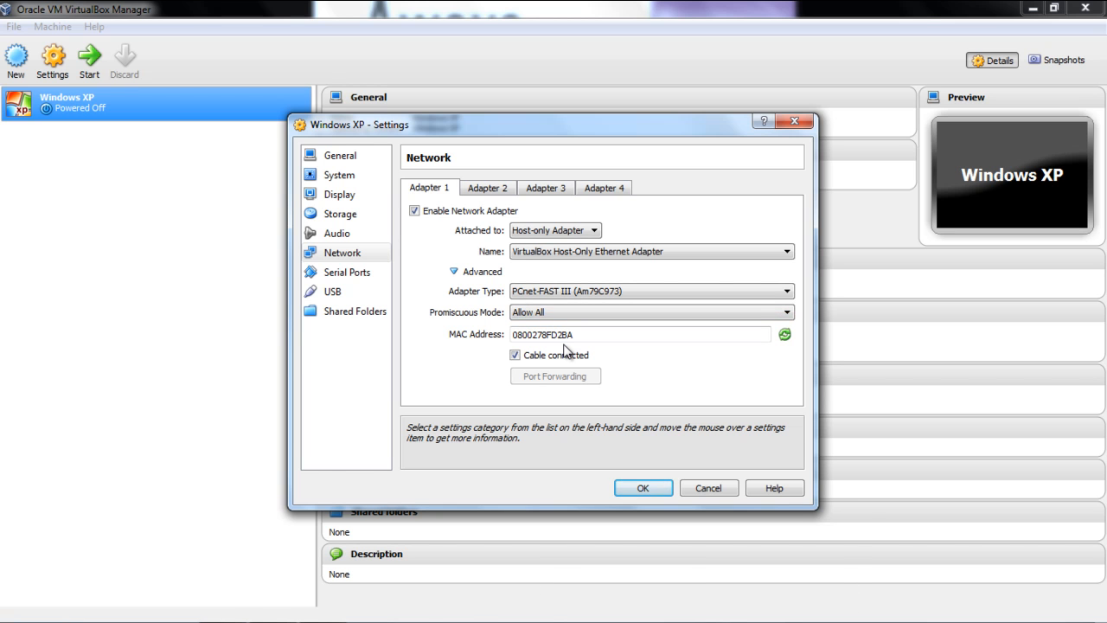
left_click(638, 490)
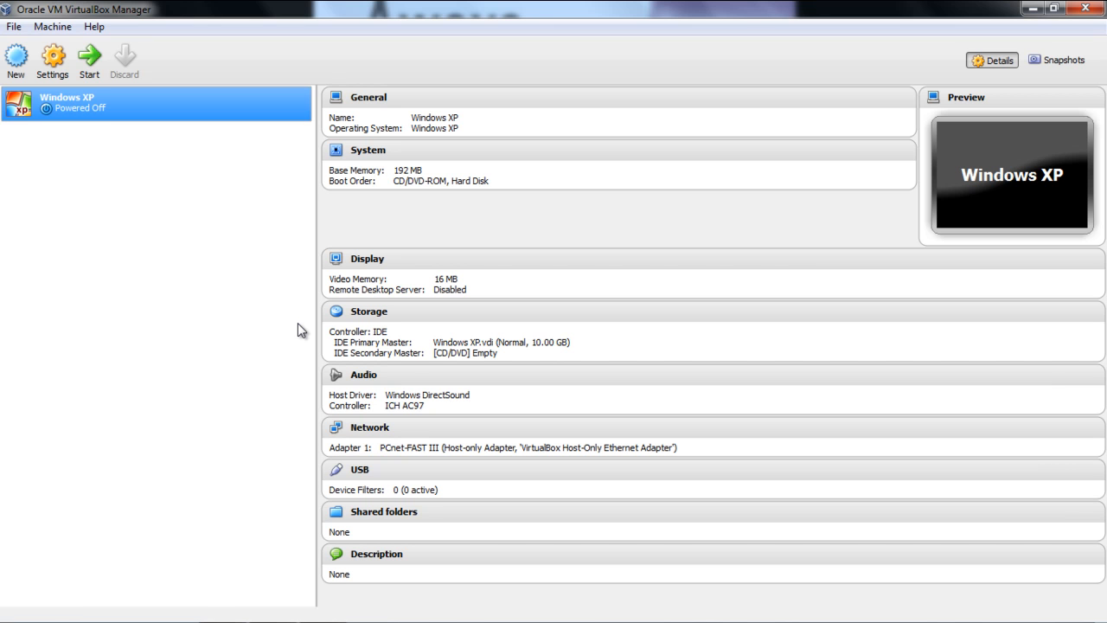
Start a new virtual machine named Windows Vista with type Microsoft Windows, version Windows Vista and 512 MB of memory
left_click(19, 69)
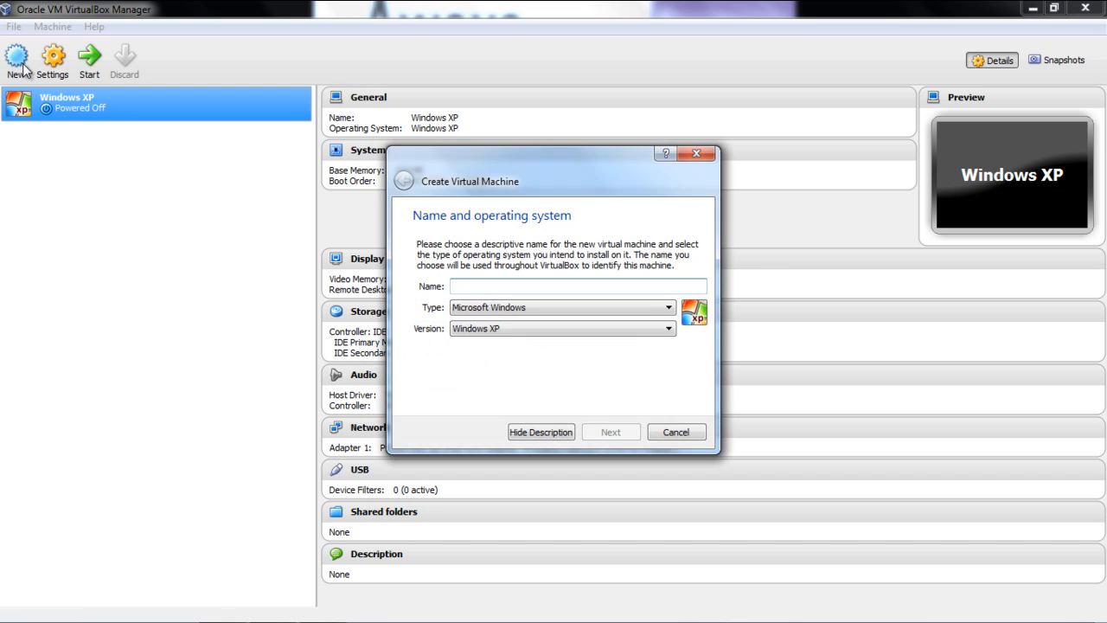
left_click(669, 328)
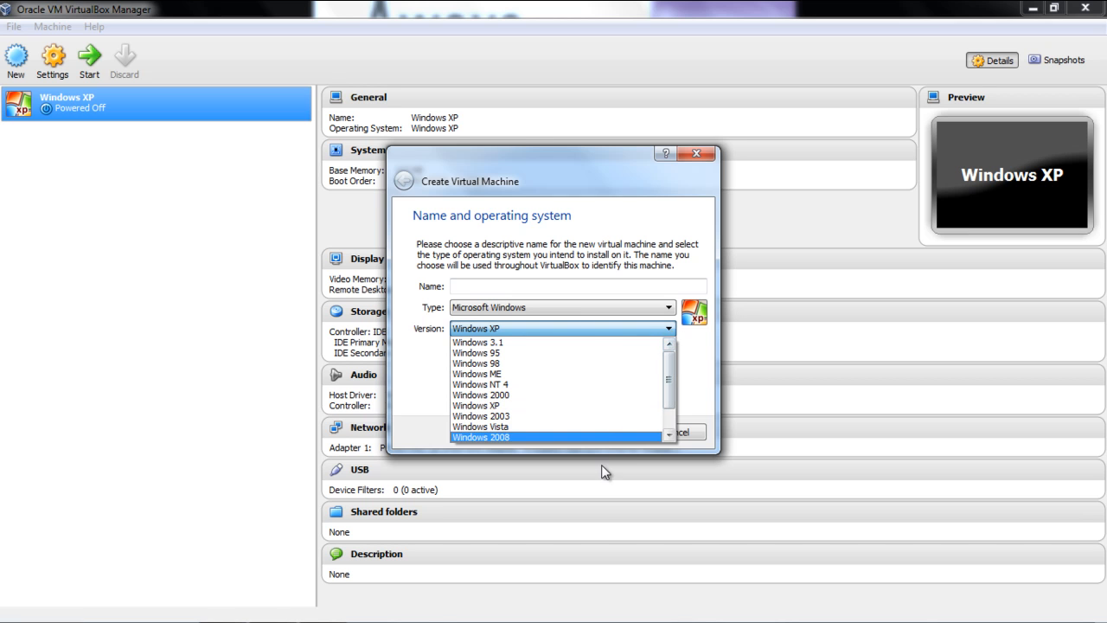
left_click(563, 426)
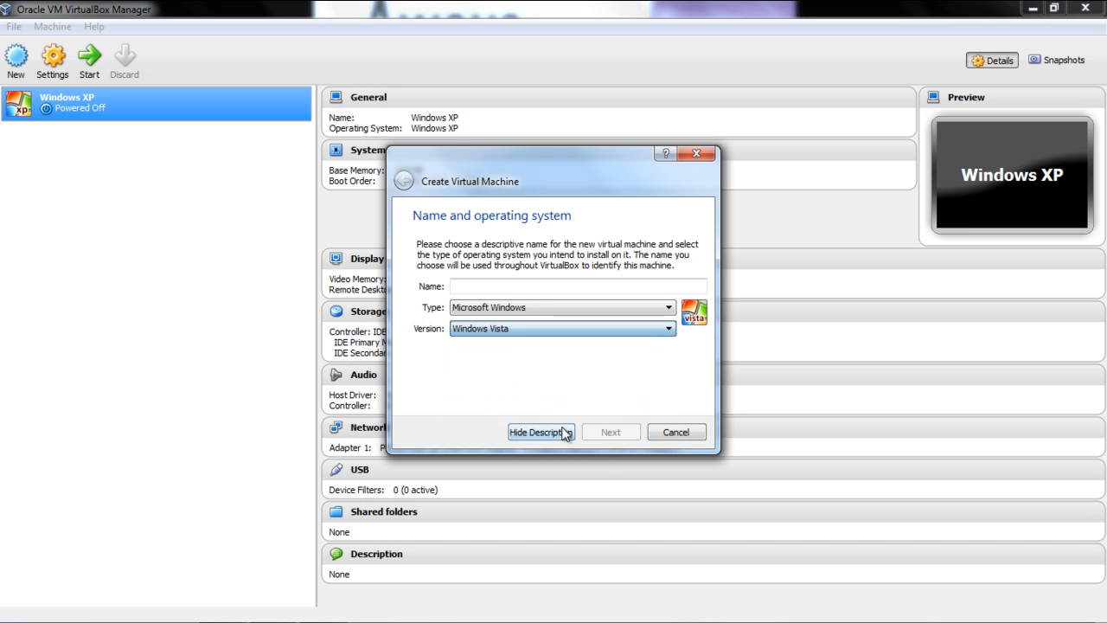
left_click(536, 282)
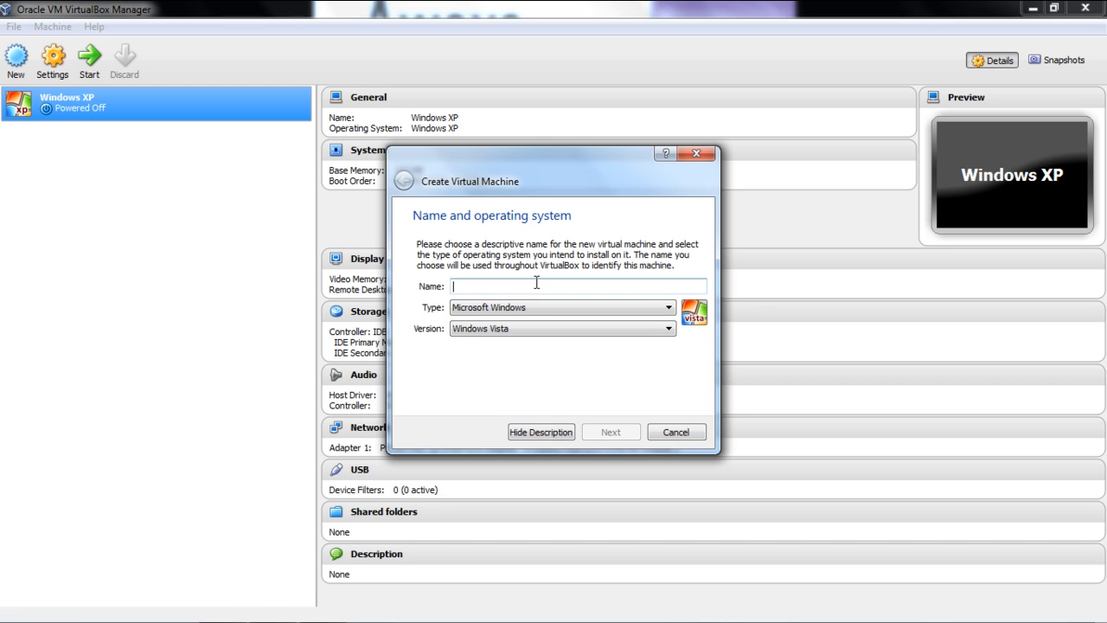
type("Windows")
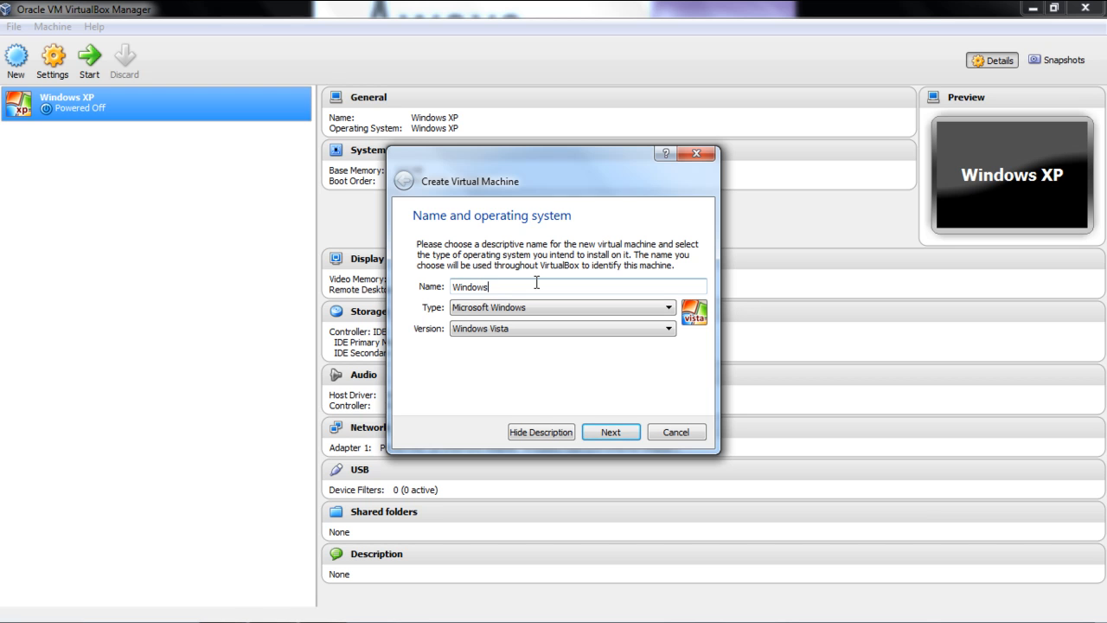
type(" Vista")
left_click(605, 433)
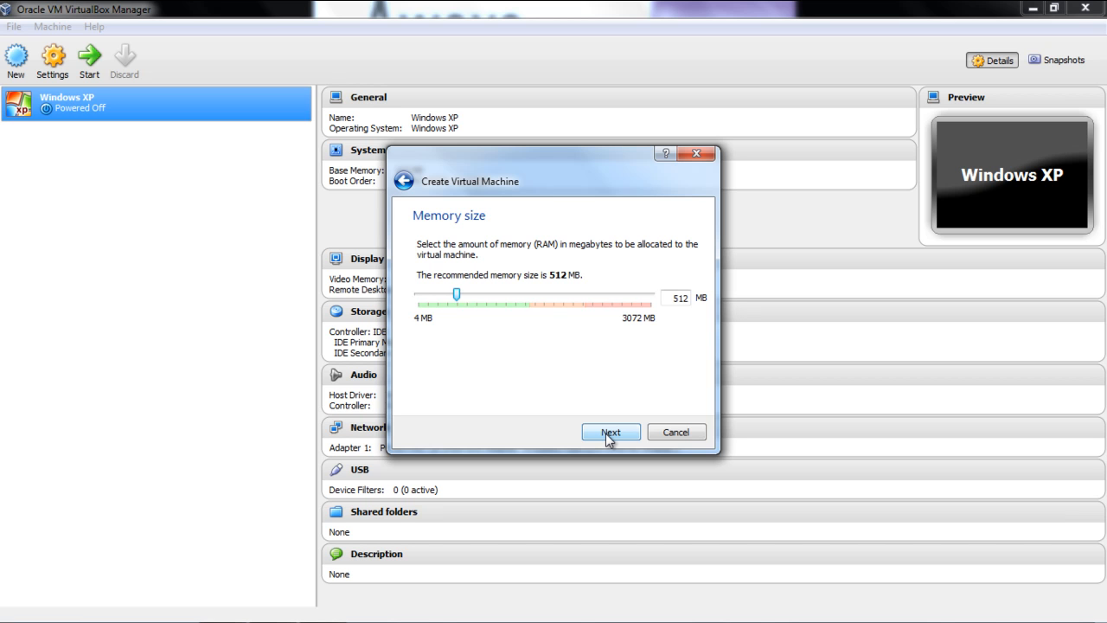
left_click(608, 432)
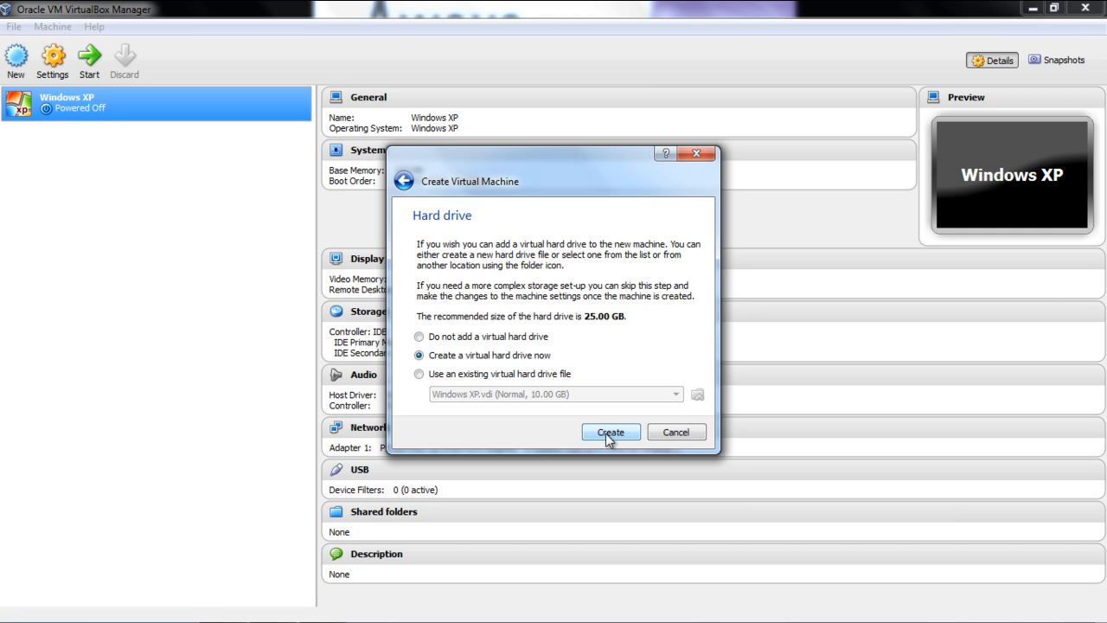
Create a dynamically allocated 25.00 GB VDI virtual hard drive named Windows Vista for the new machine
left_click(609, 431)
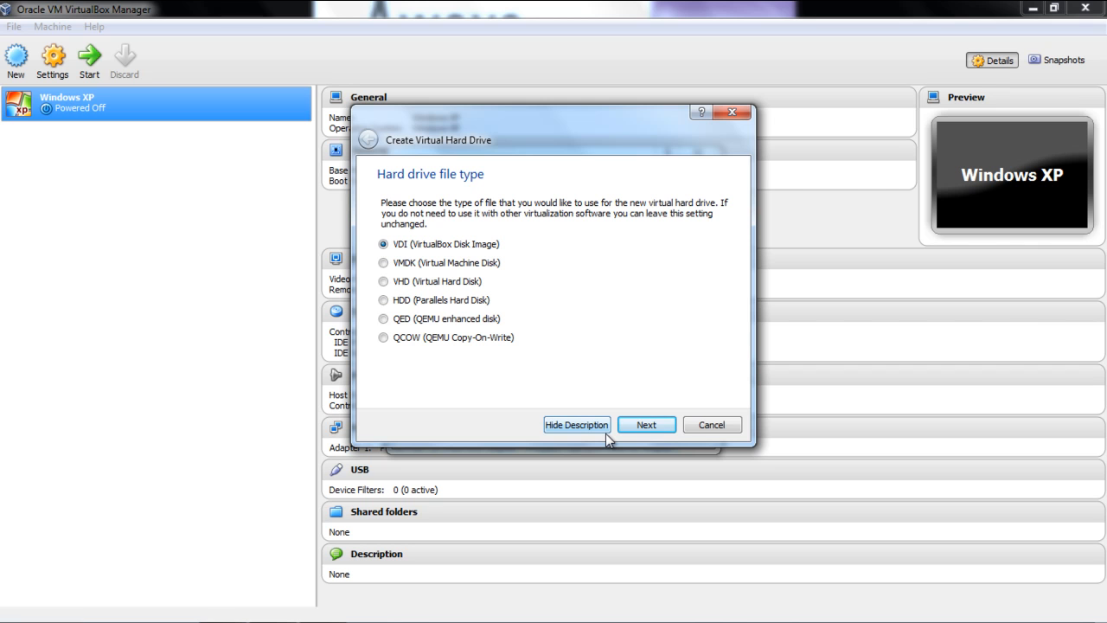
left_click(655, 425)
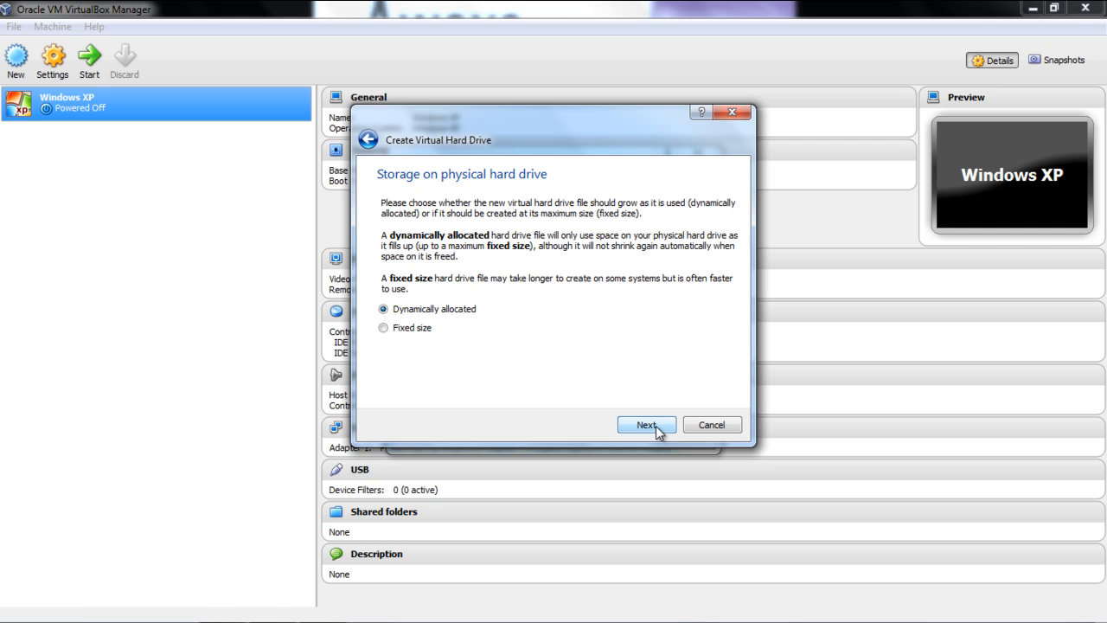
left_click(656, 425)
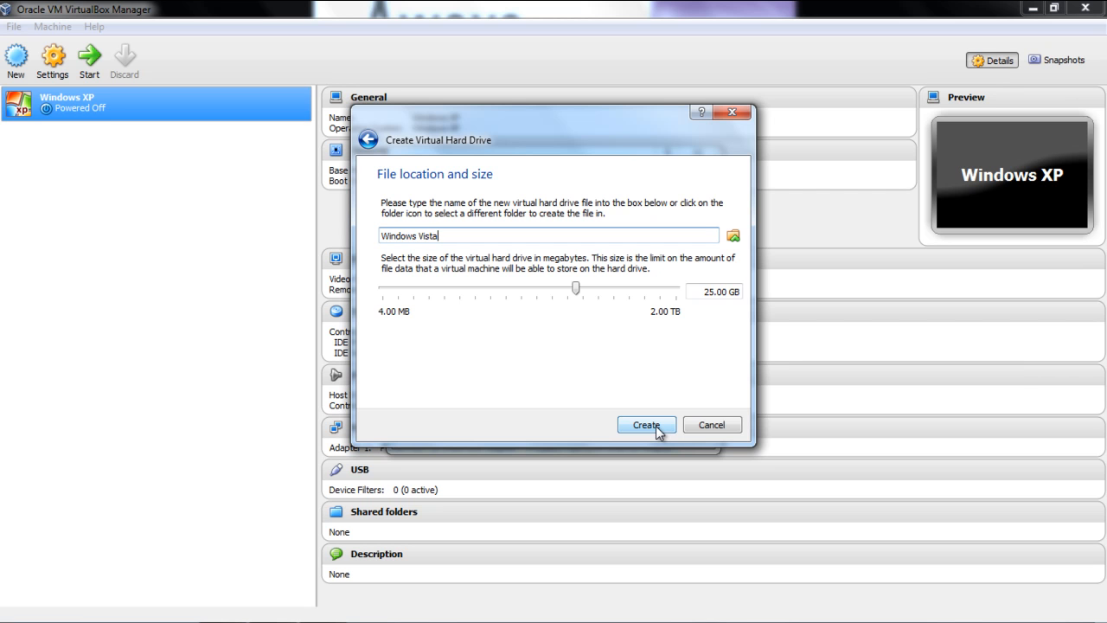
left_click(655, 426)
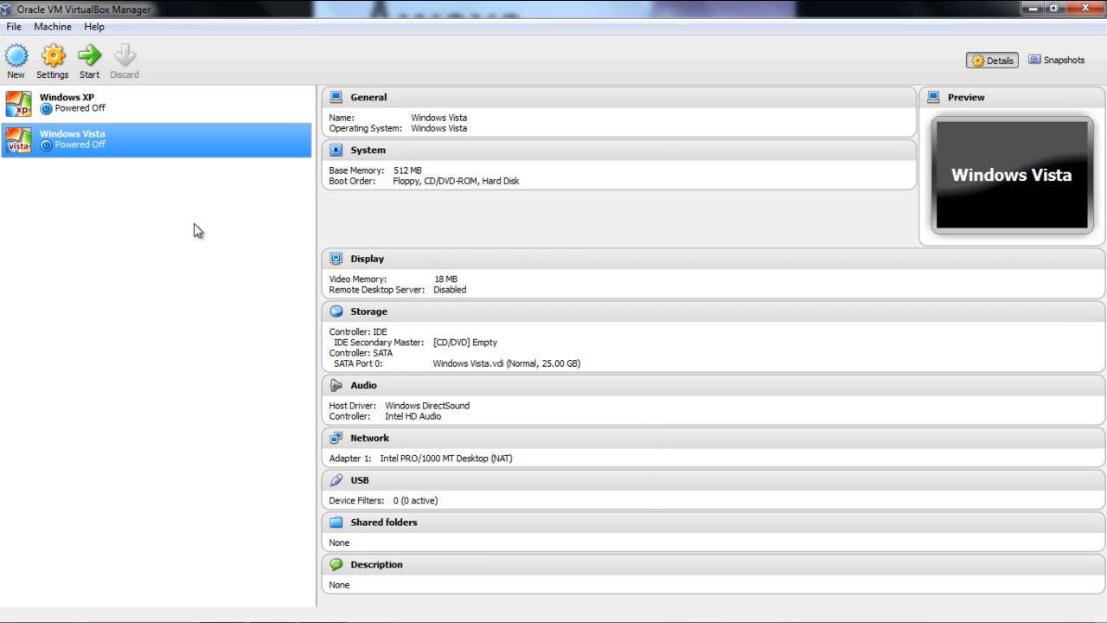
In the Windows Vista machine's system settings, disable Floppy booting and order the boot devices CD/DVD-ROM first, Hard Disk second
right_click(79, 141)
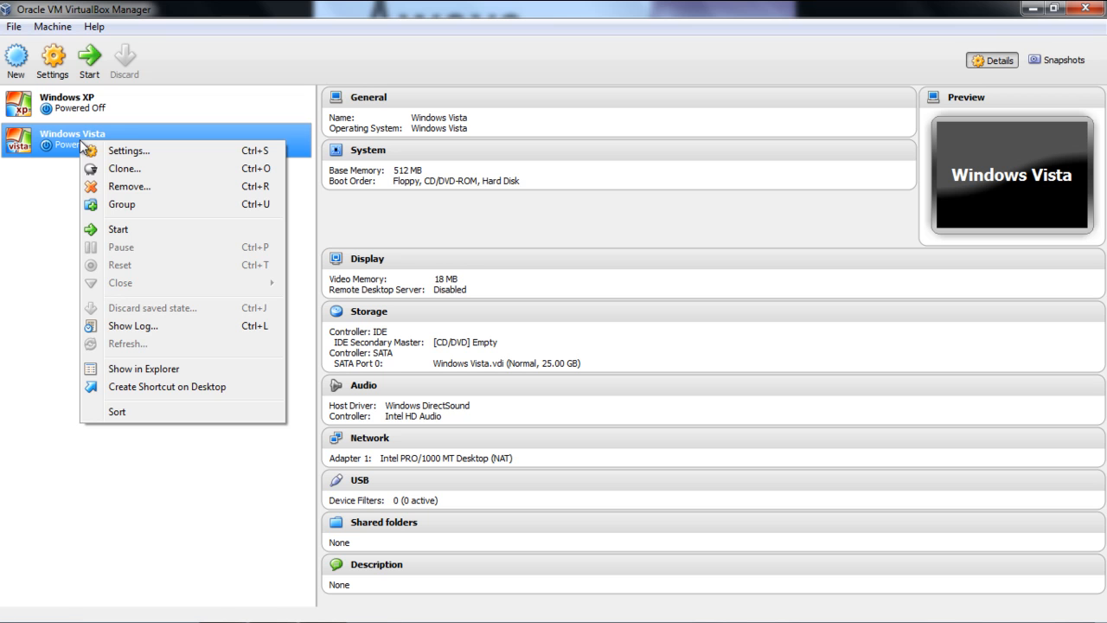
left_click(129, 152)
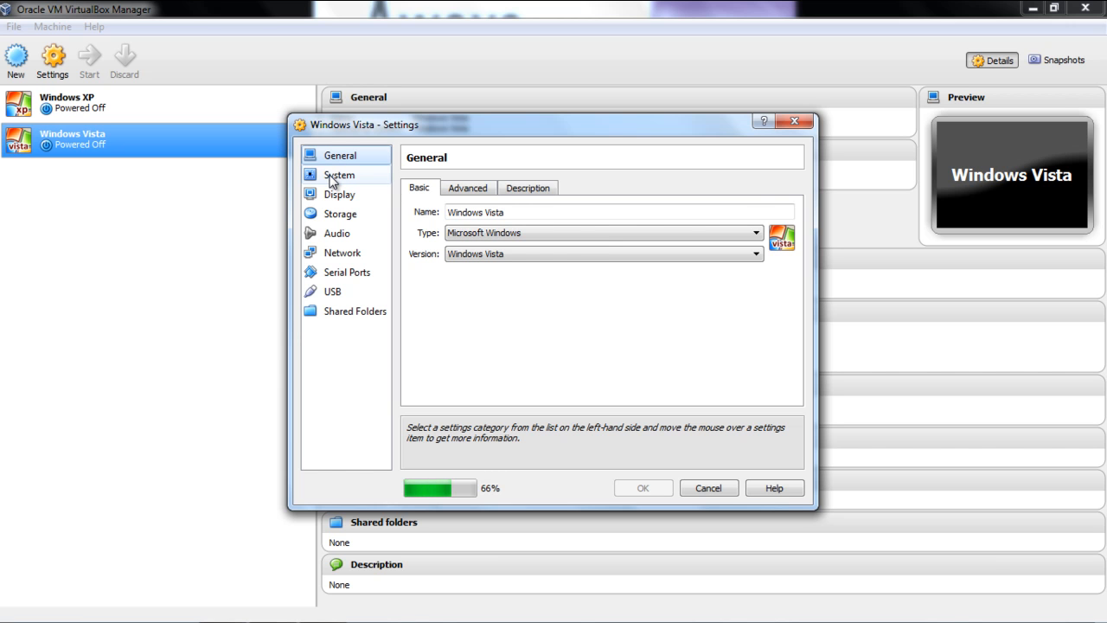
left_click(330, 176)
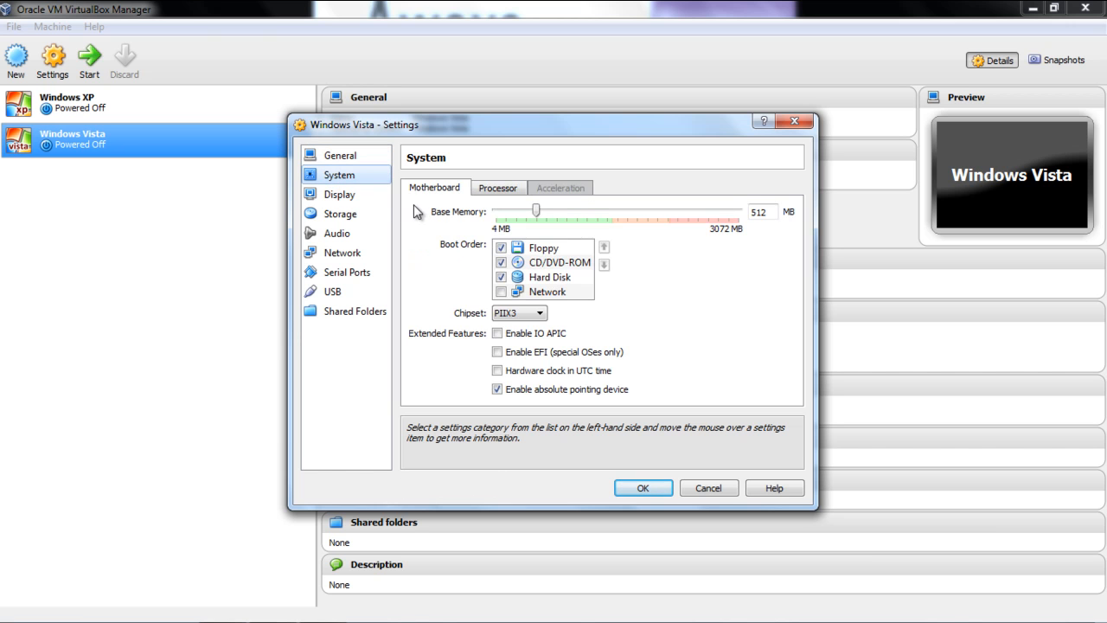
left_click(503, 249)
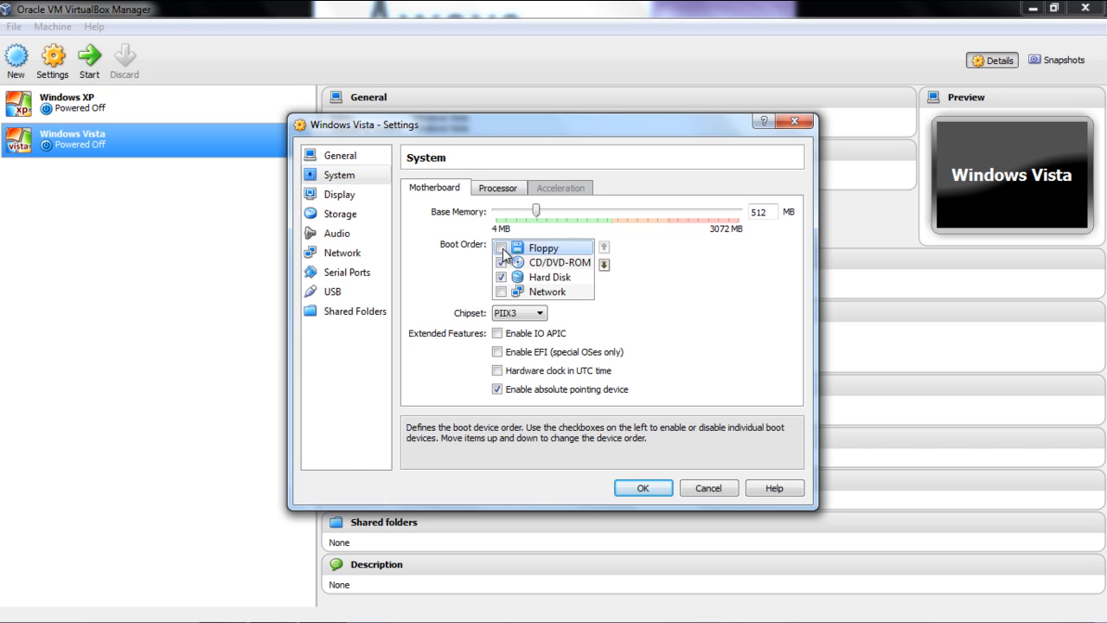
left_click(548, 264)
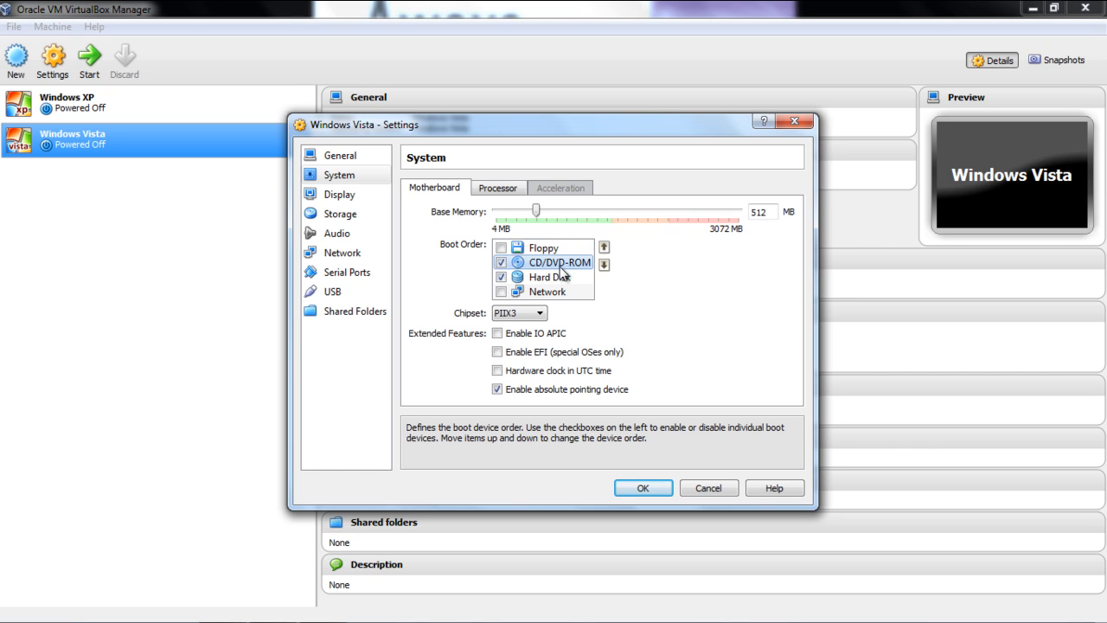
left_click(603, 247)
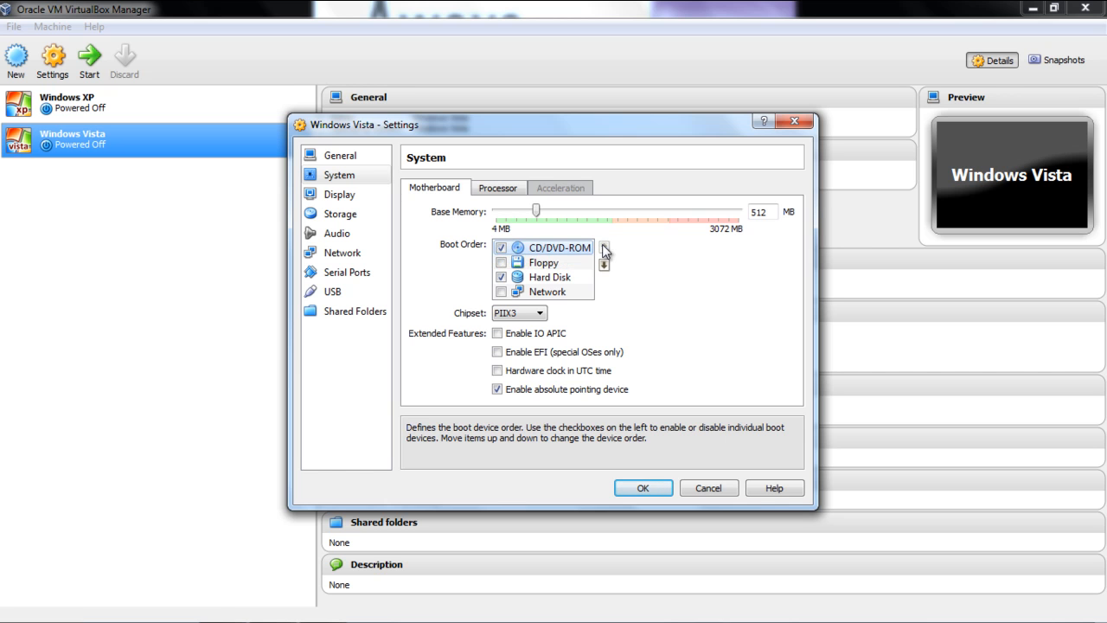
left_click(556, 278)
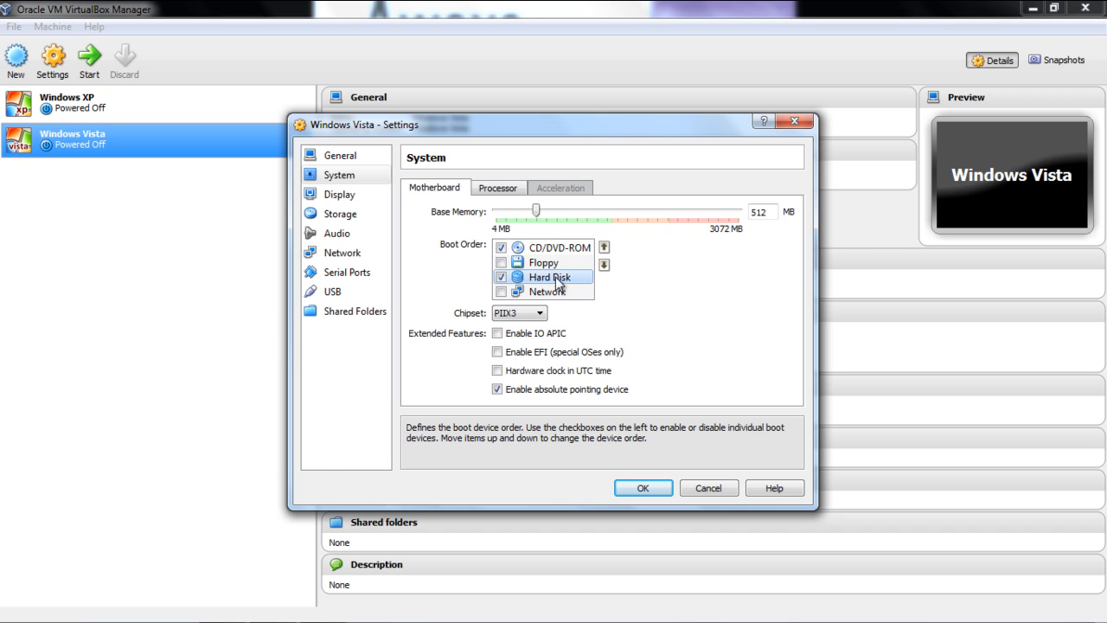
left_click(604, 248)
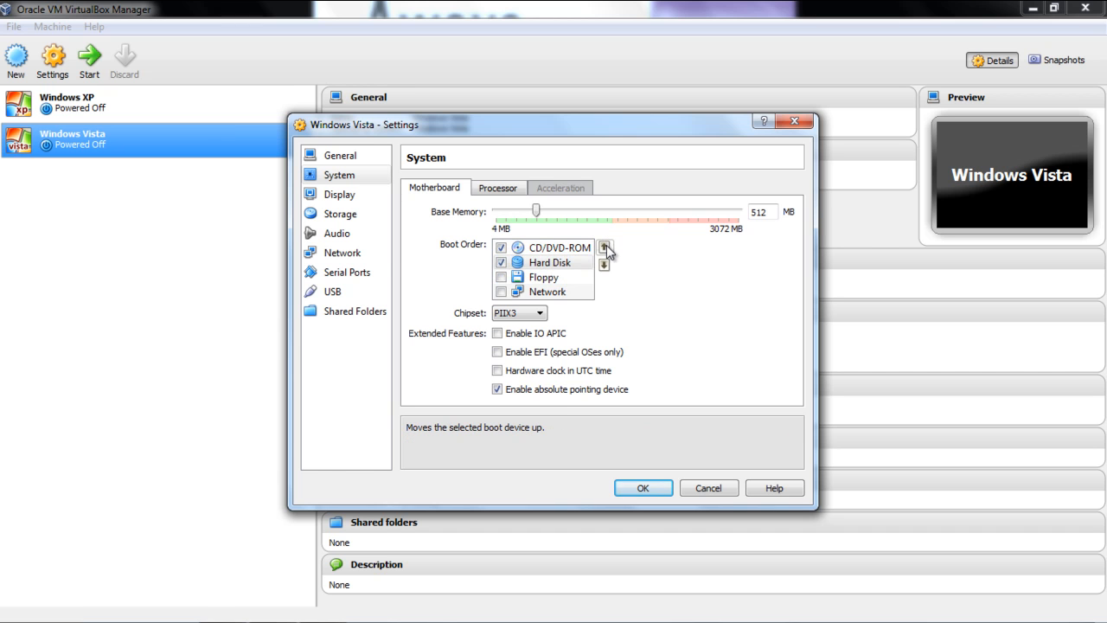
Configure Windows Vista's network Adapter 1 as a Host-only Adapter of type Intel PRO/1000 MT Desktop (82540EM) with promiscuous mode Allow All, and save the settings
left_click(351, 255)
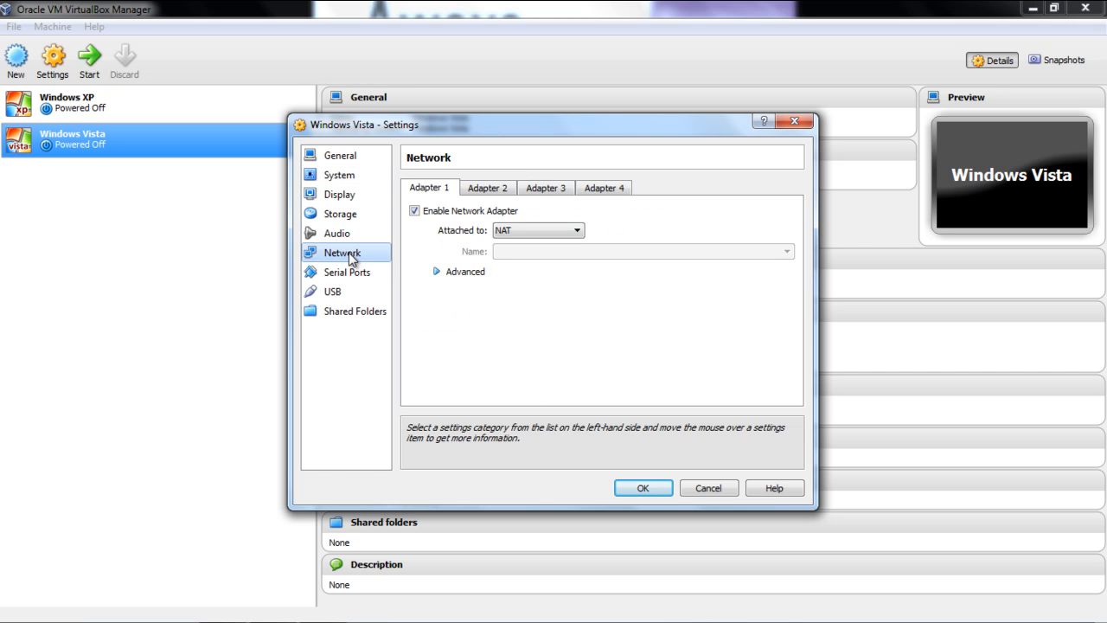
left_click(437, 272)
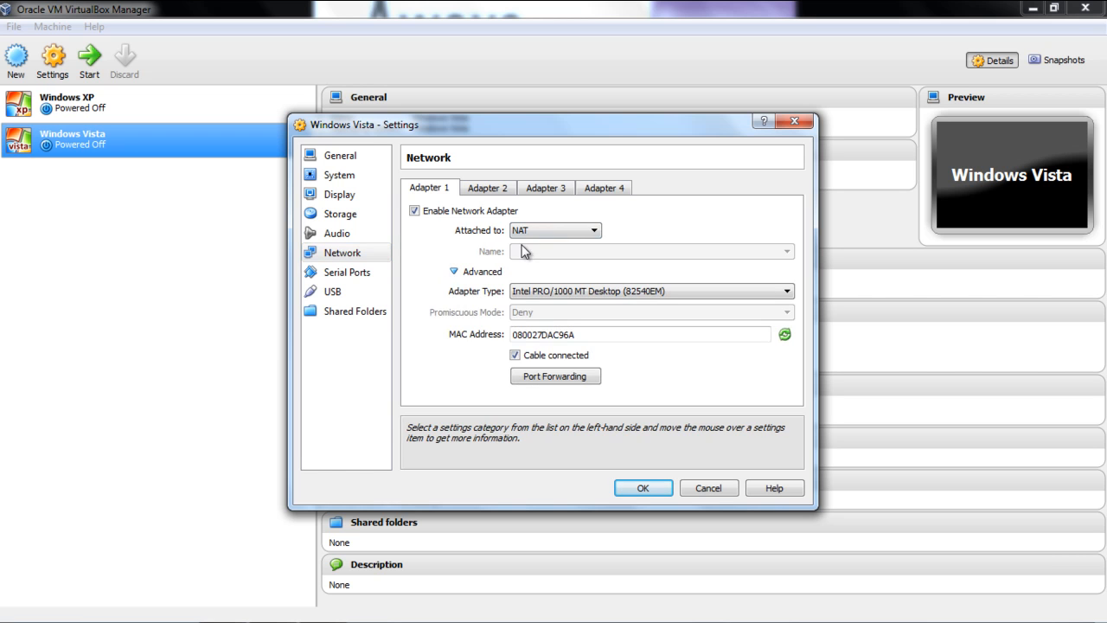
left_click(593, 231)
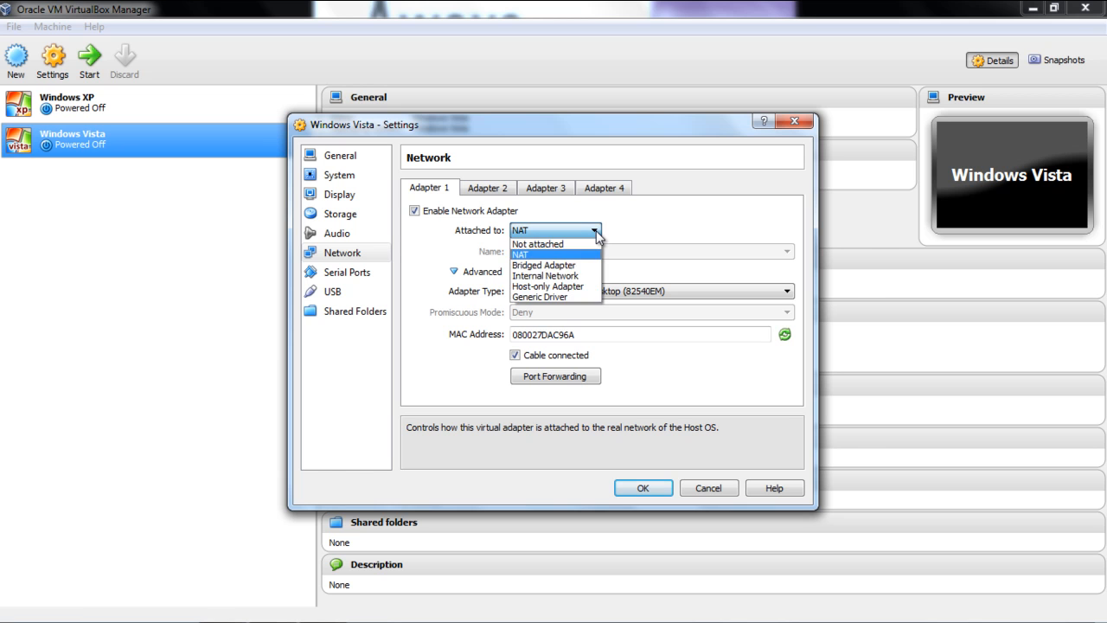
left_click(586, 286)
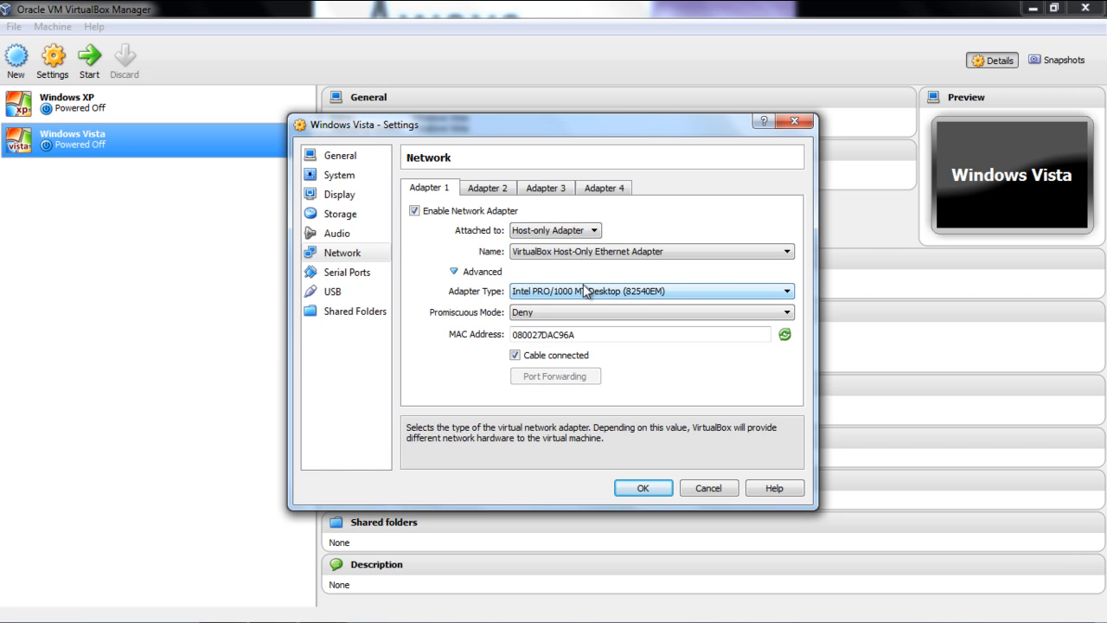
left_click(579, 314)
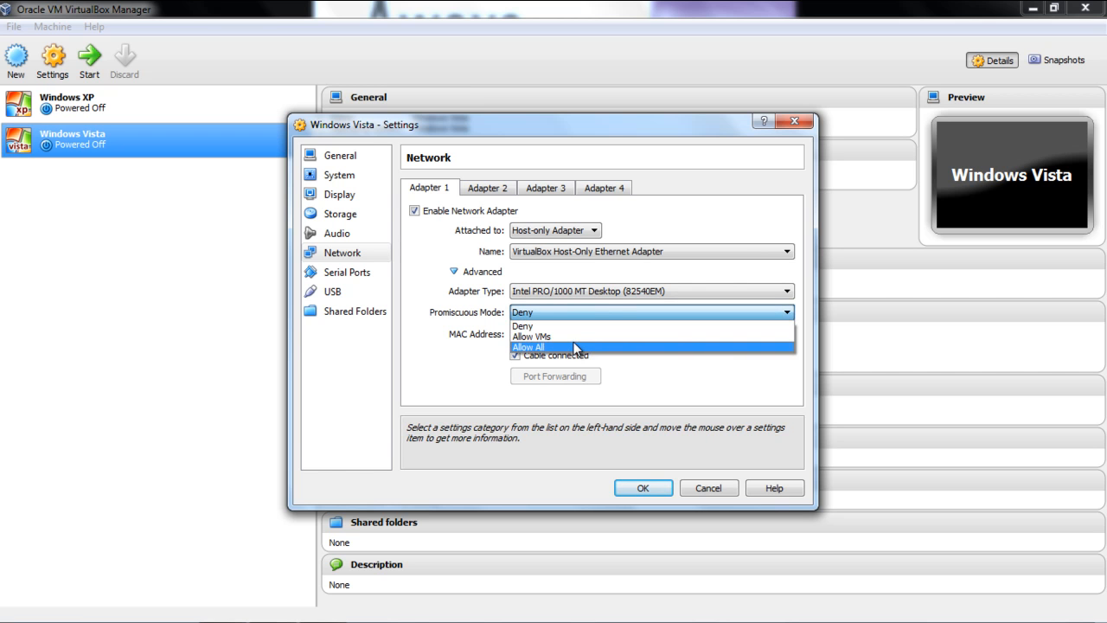
left_click(575, 347)
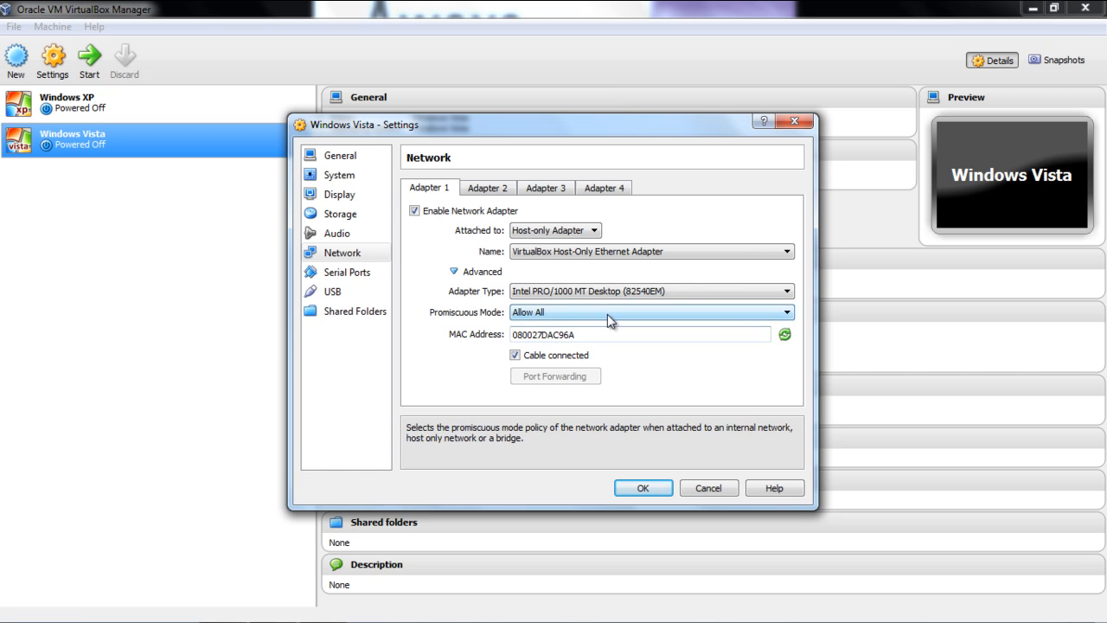
left_click(706, 292)
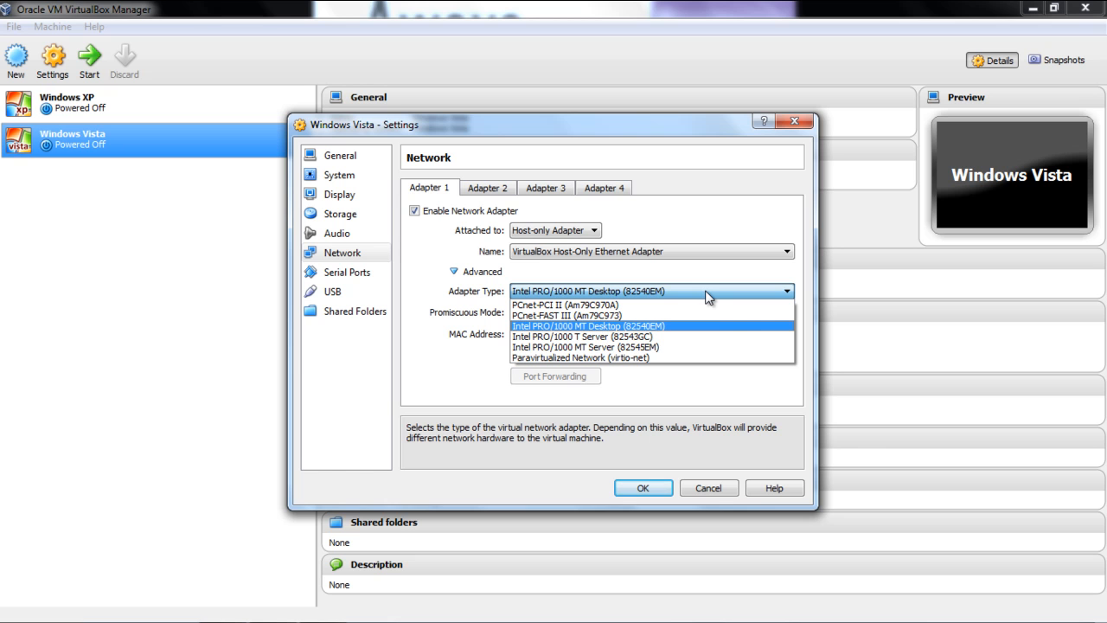
left_click(707, 296)
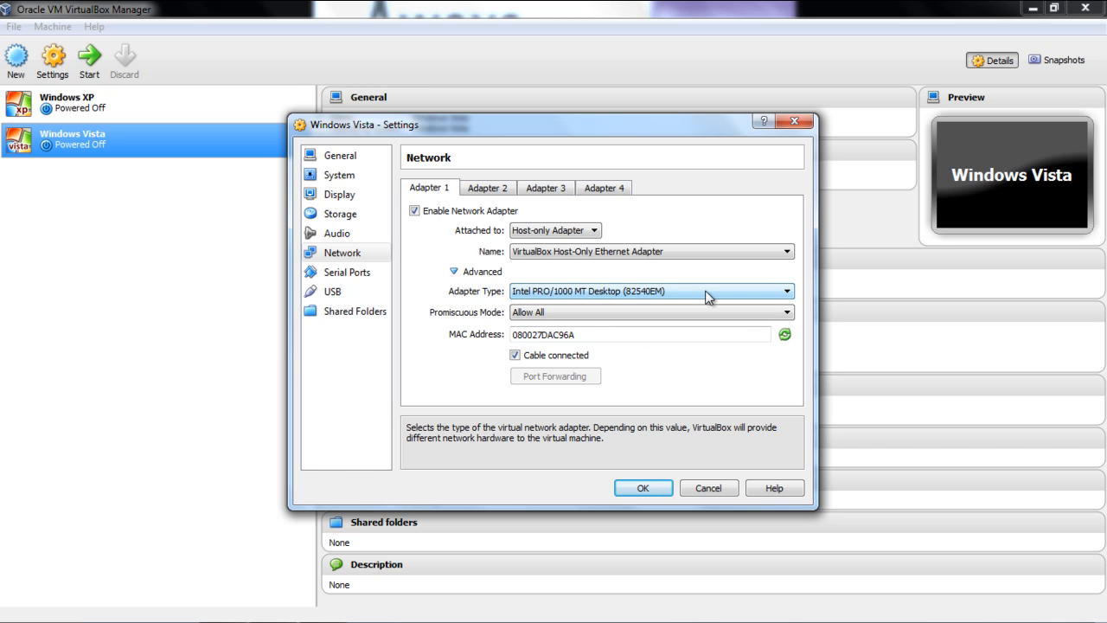
left_click(654, 491)
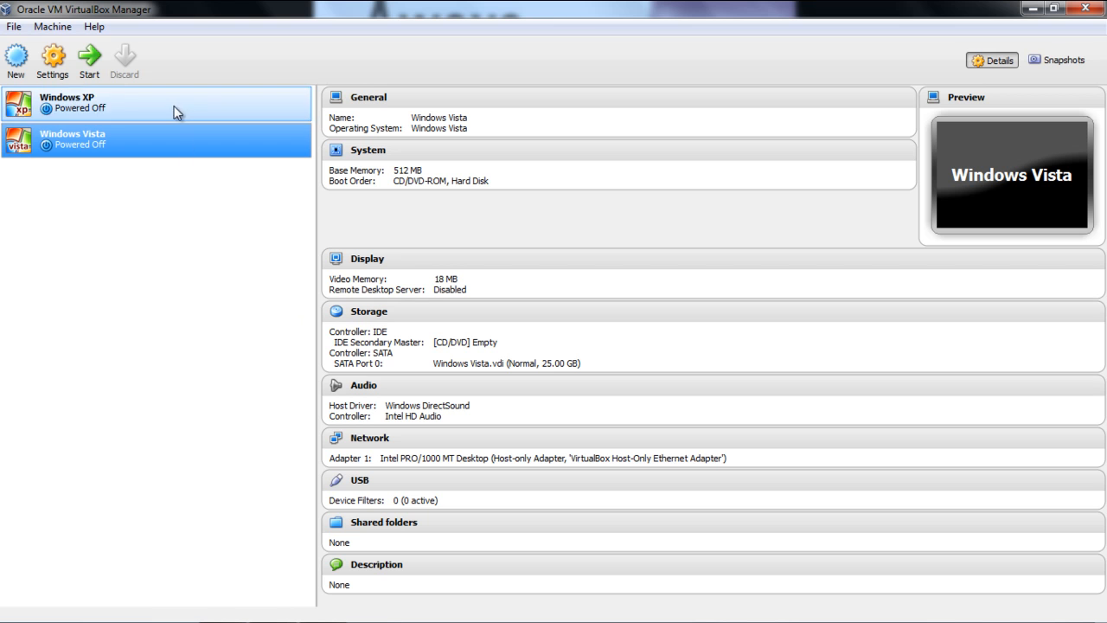
Start a new virtual machine named Windows 7 with type Microsoft Windows, version Windows 7 and 512 MB of memory
left_click(18, 60)
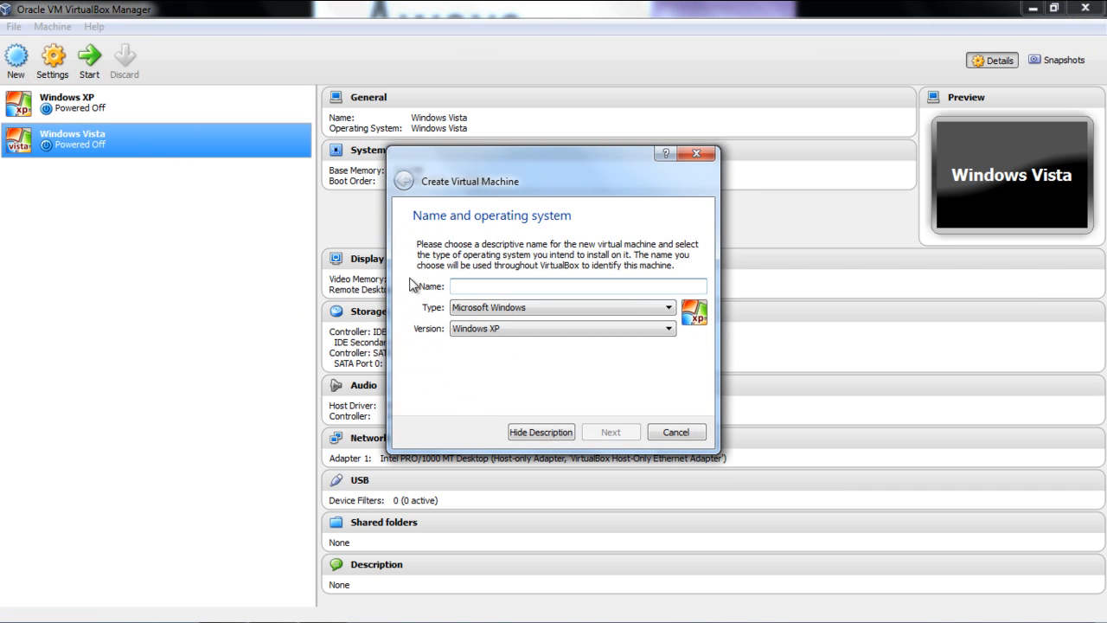
left_click(670, 330)
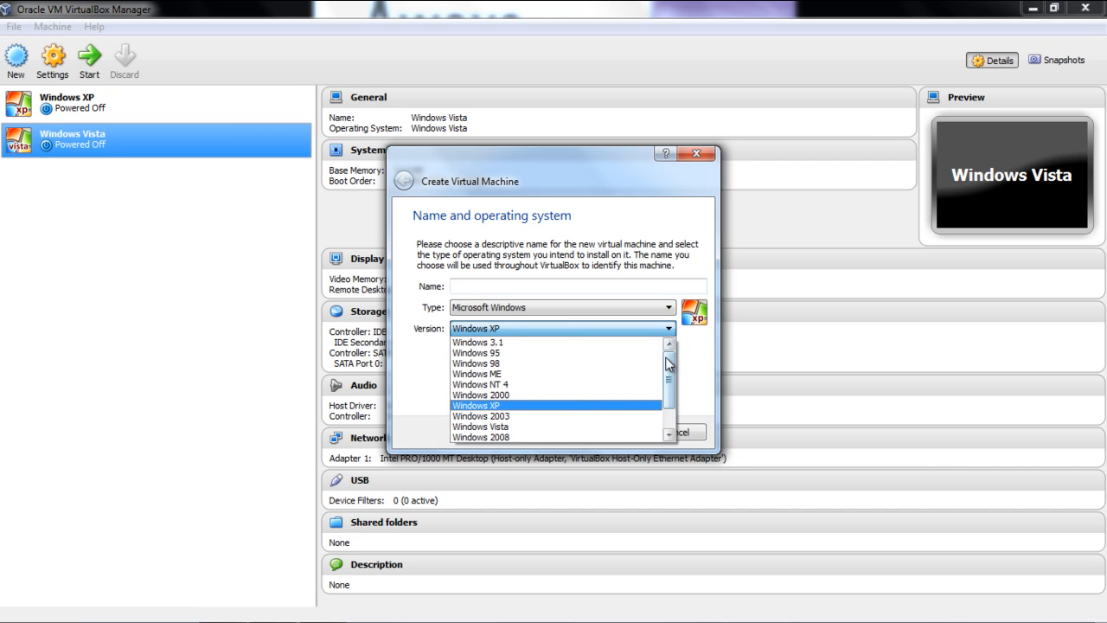
scroll(671, 398, "down", 1)
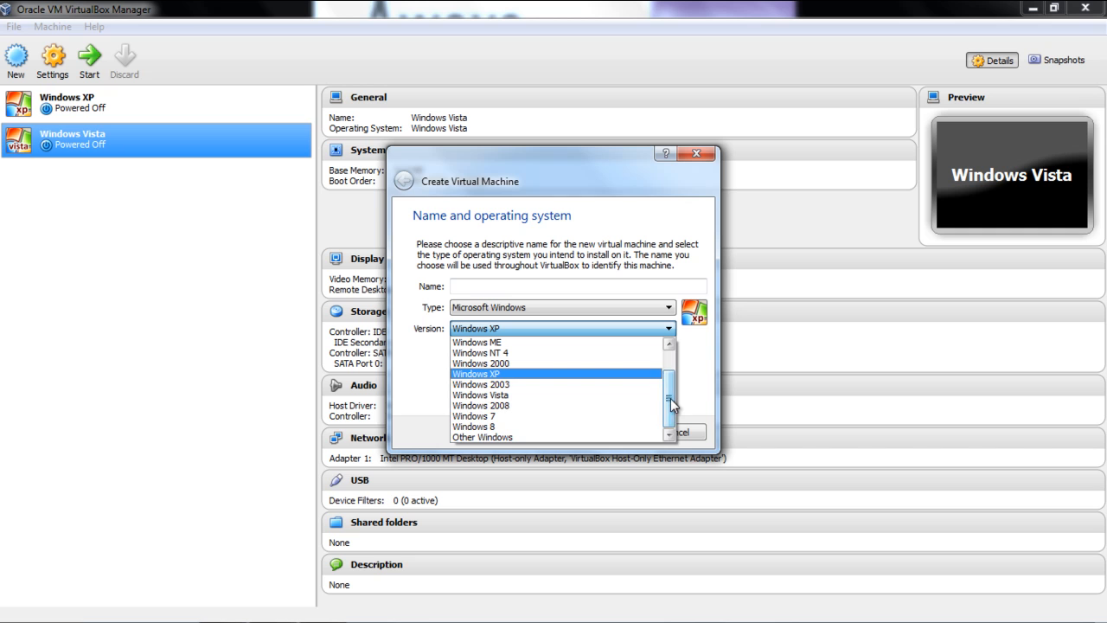
left_click(594, 417)
left_click(525, 290)
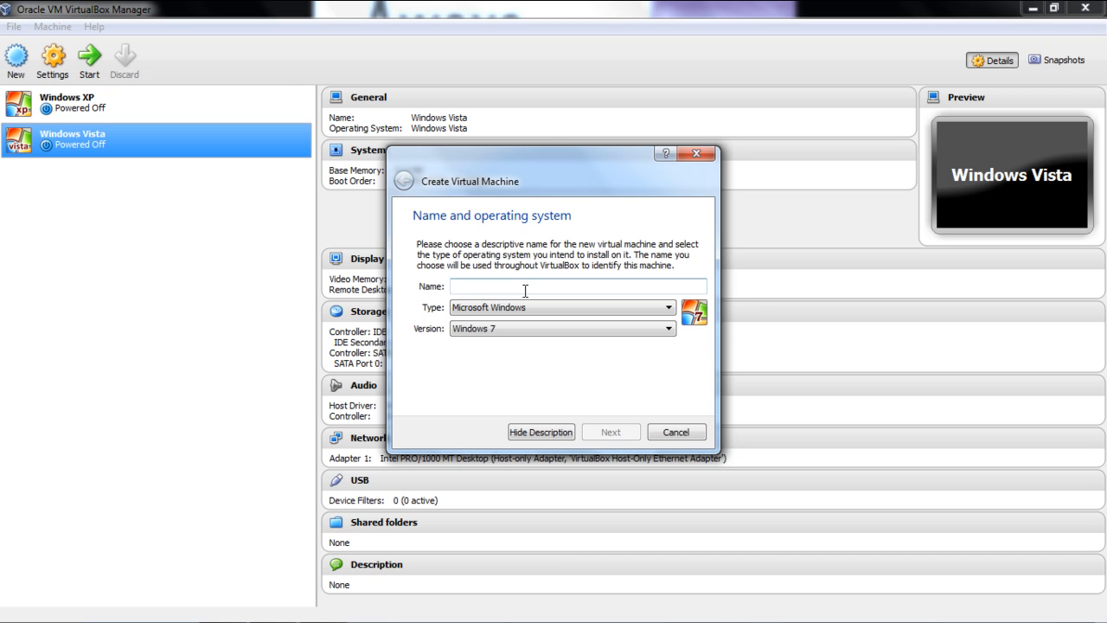
type("Windows")
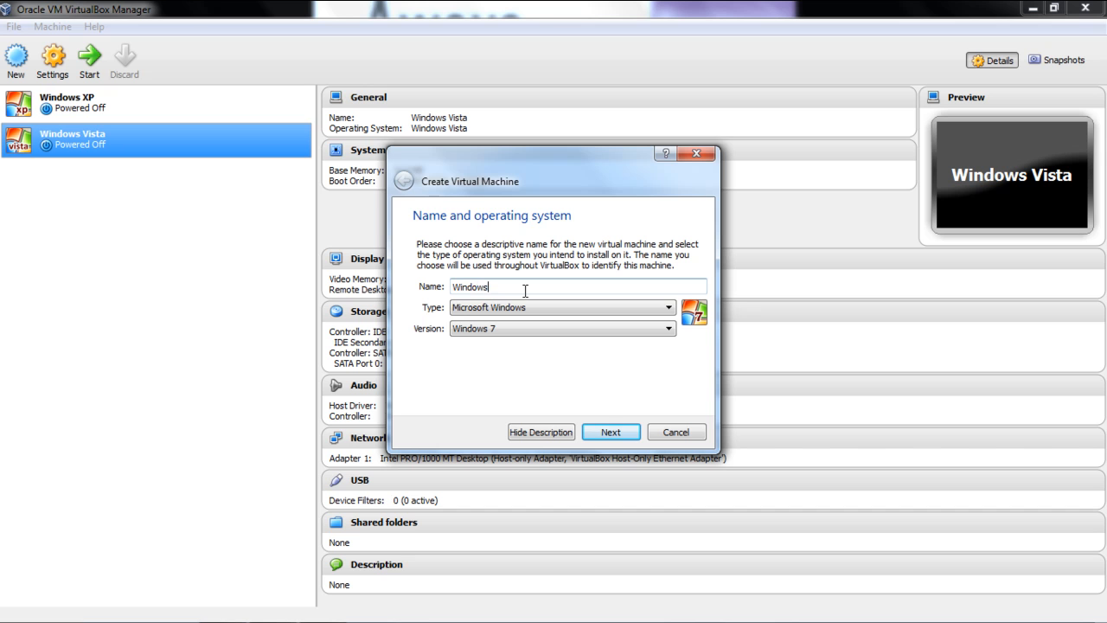
type(" 7")
left_click(605, 436)
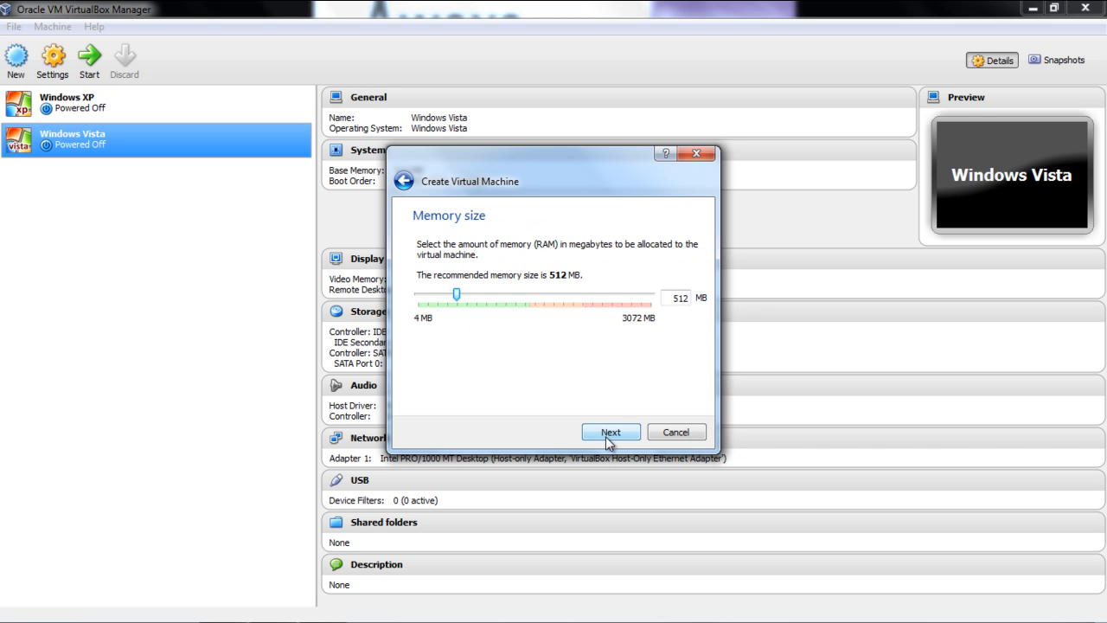
left_click(605, 432)
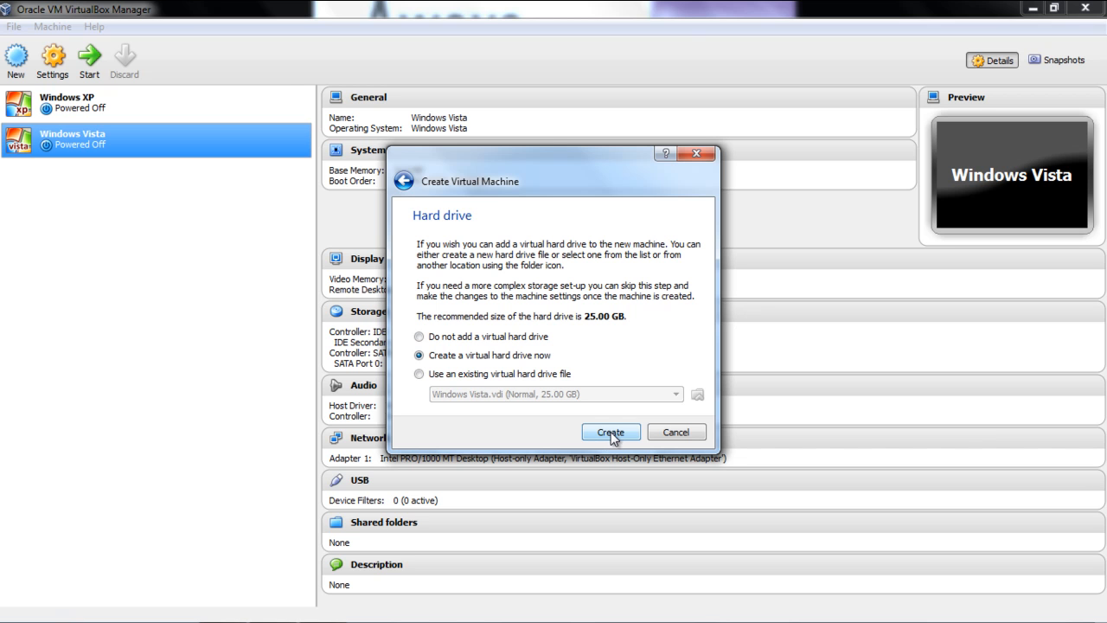
Create a dynamically allocated 25.00 GB VDI virtual hard drive named Windows 7 for the new machine
left_click(611, 431)
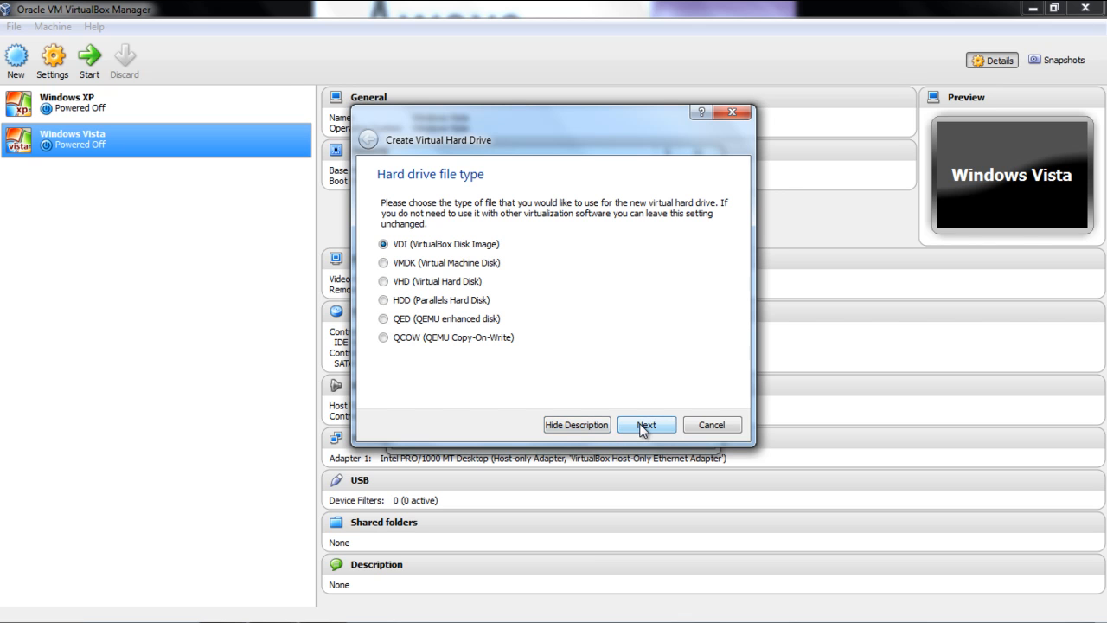
left_click(642, 426)
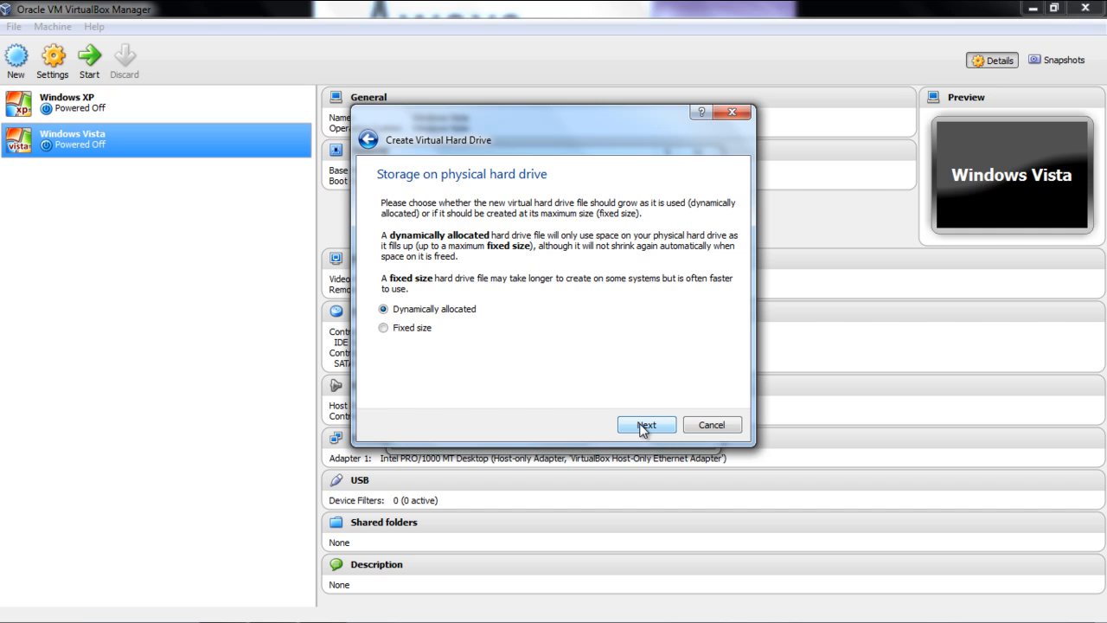
left_click(643, 426)
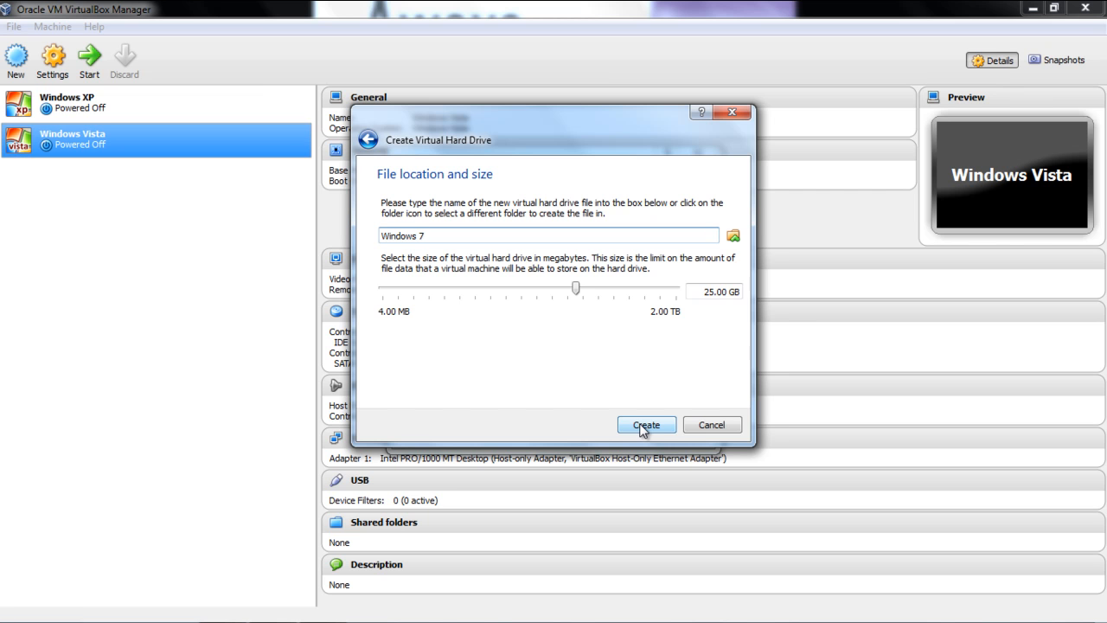
left_click(645, 425)
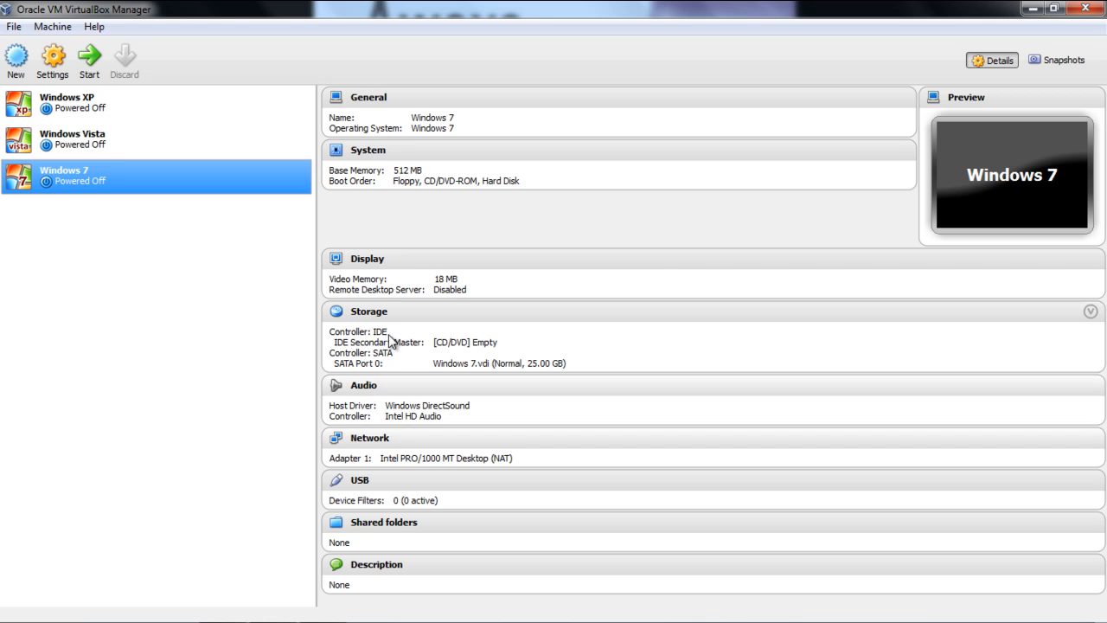
In the Windows 7 machine's system settings, disable Floppy booting and order the boot devices CD/DVD-ROM first, Hard Disk second
right_click(74, 180)
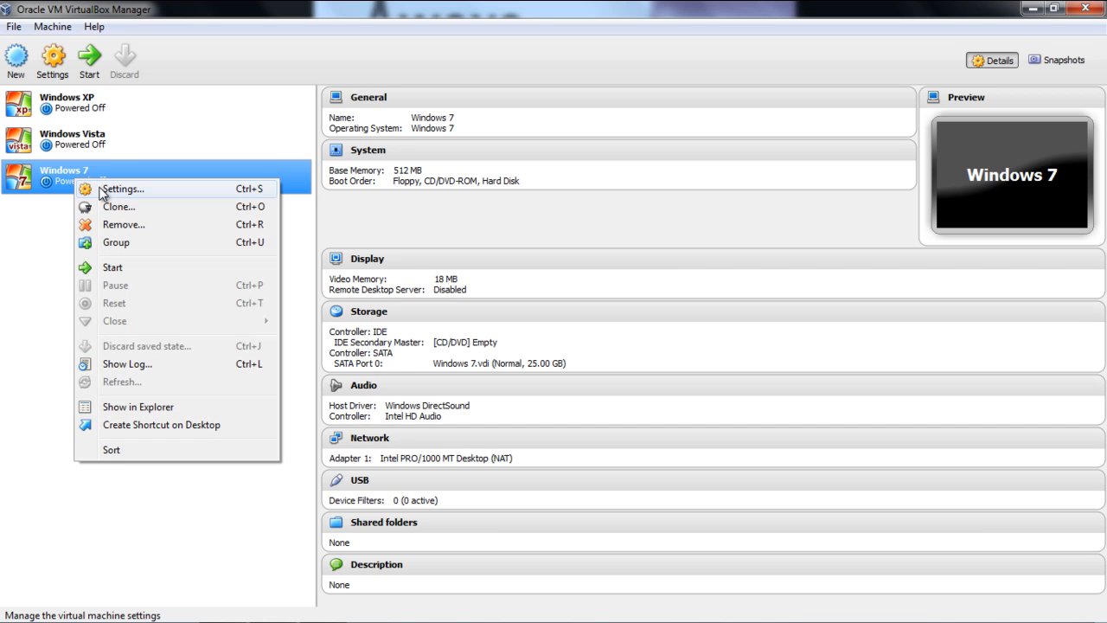
left_click(102, 190)
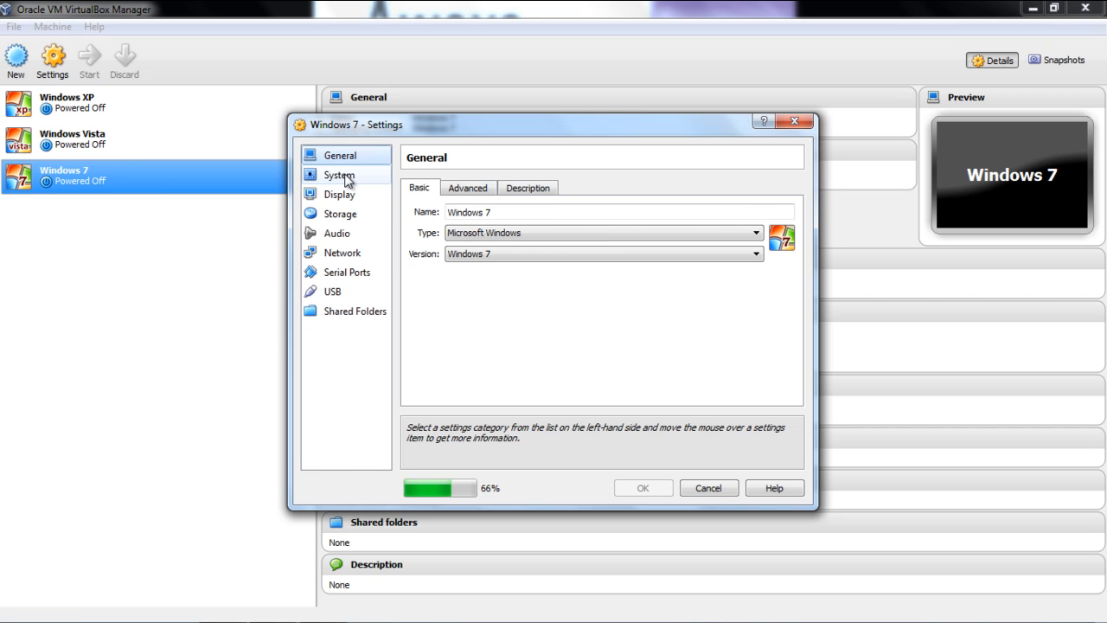
left_click(346, 179)
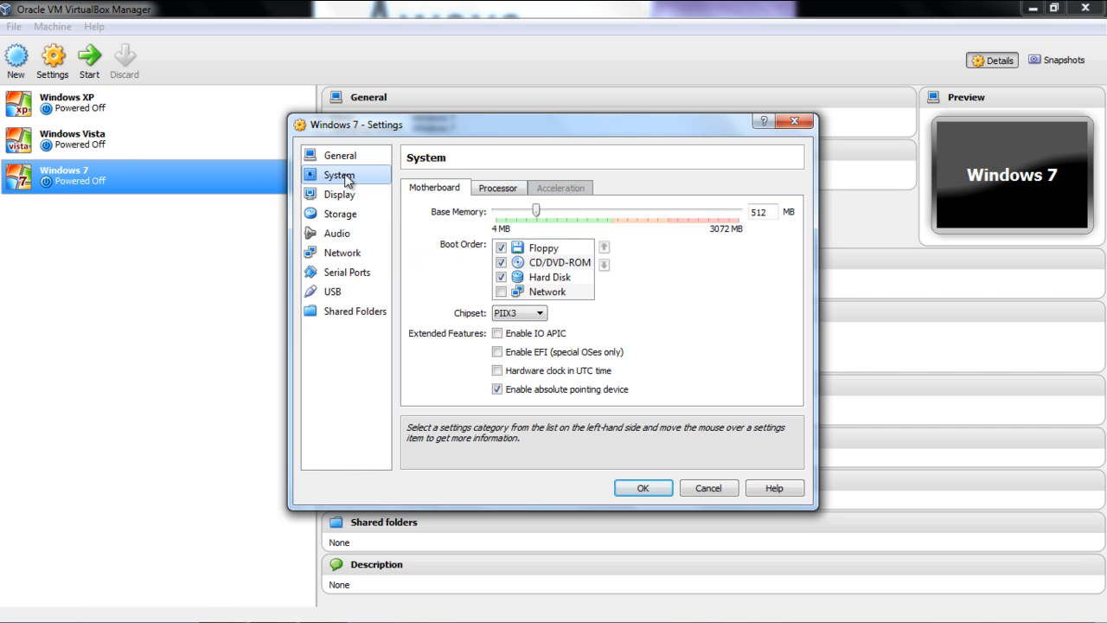
left_click(501, 248)
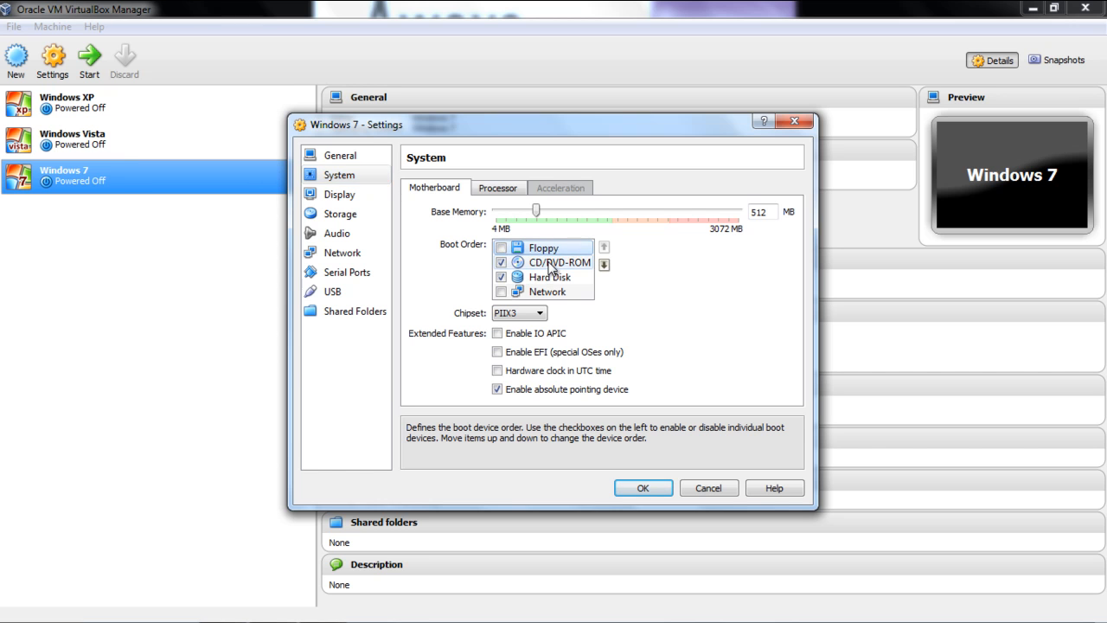
left_click(550, 263)
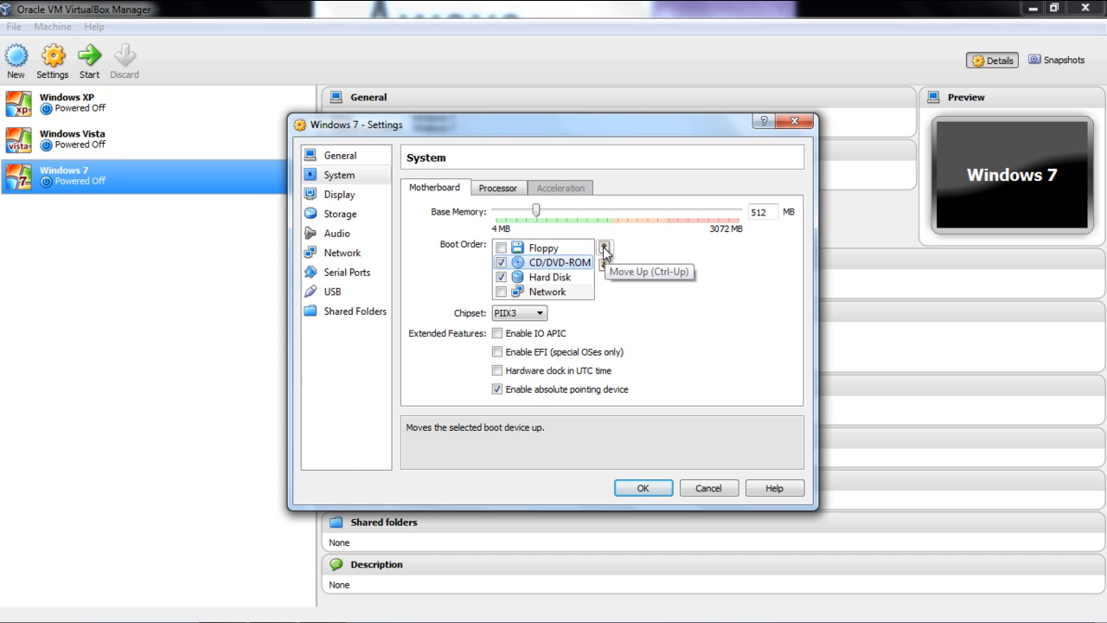
left_click(604, 249)
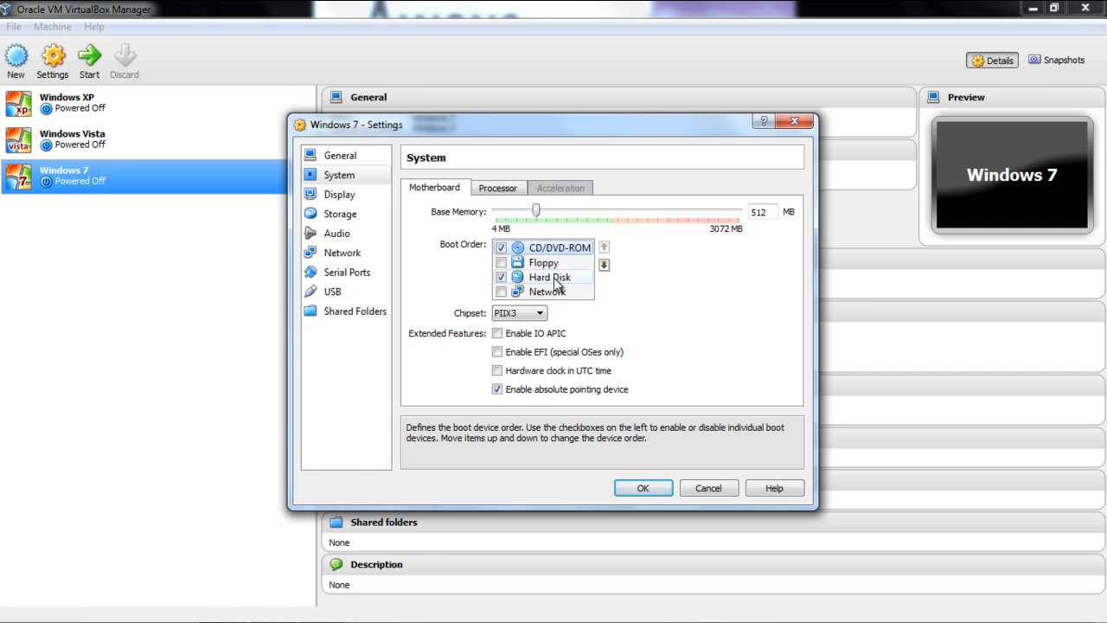
left_click(556, 278)
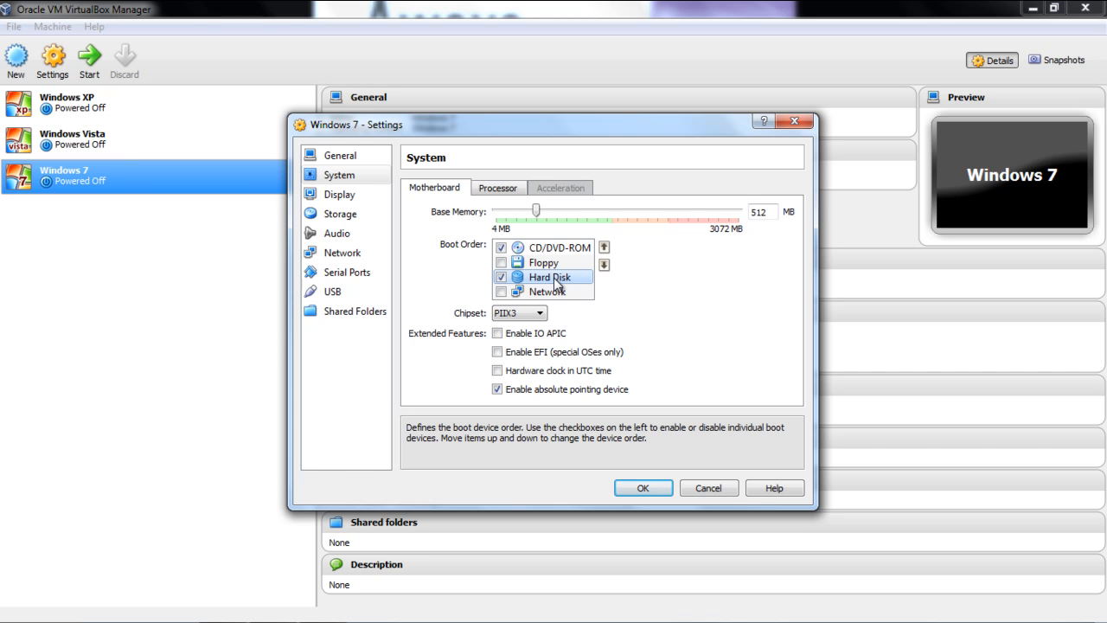
left_click(604, 248)
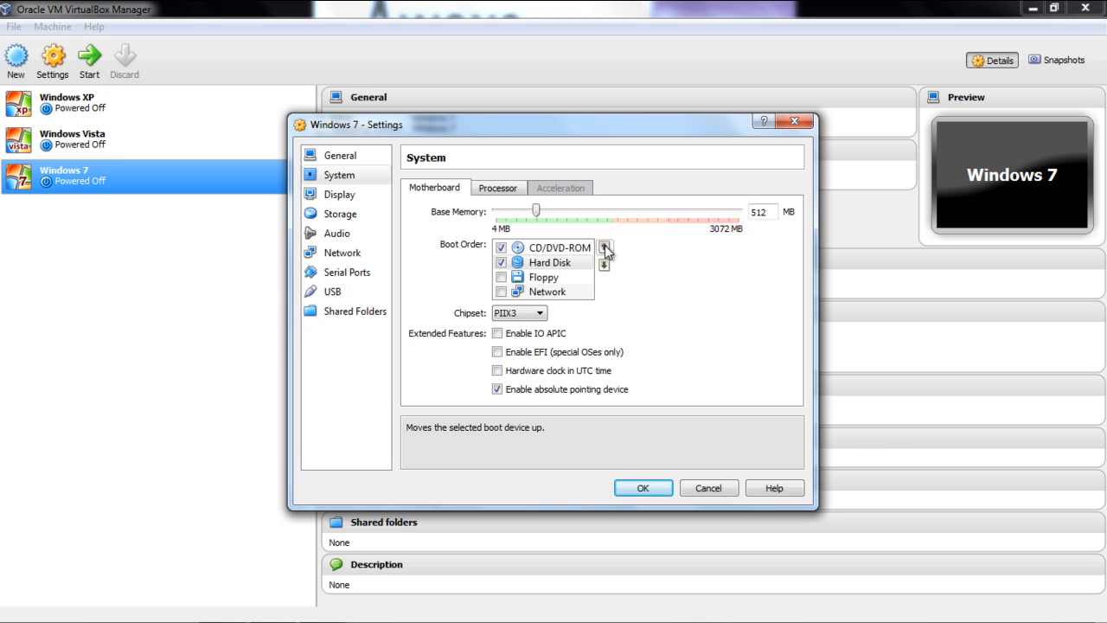
Attach Windows 7's network Adapter 1 to the Host-only Adapter with promiscuous mode Allow All, and save the settings
left_click(350, 259)
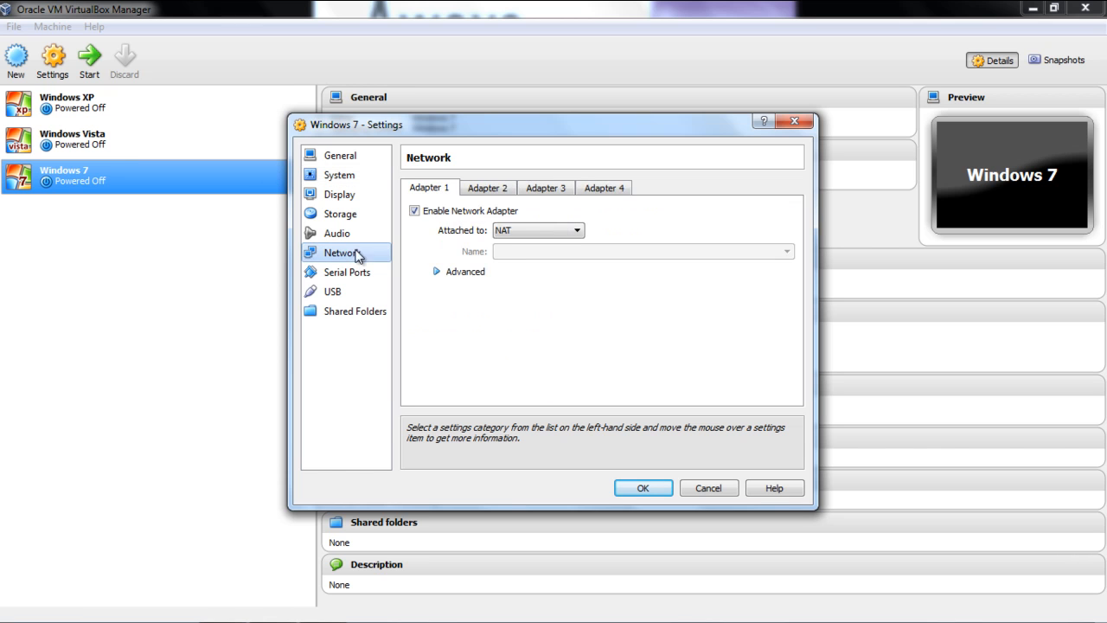
left_click(436, 272)
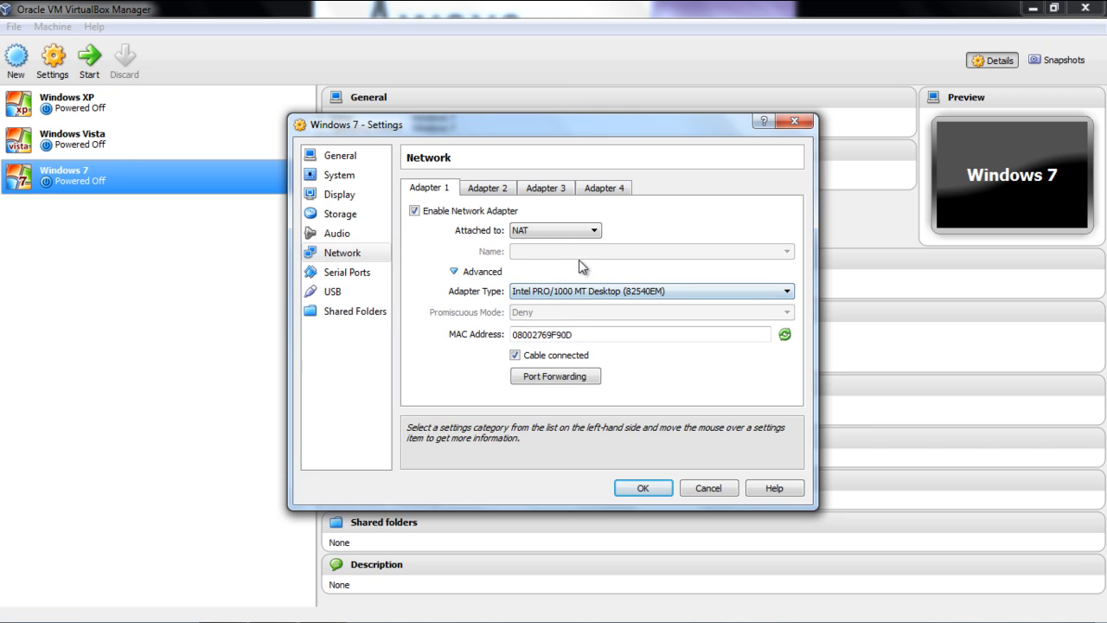
left_click(595, 231)
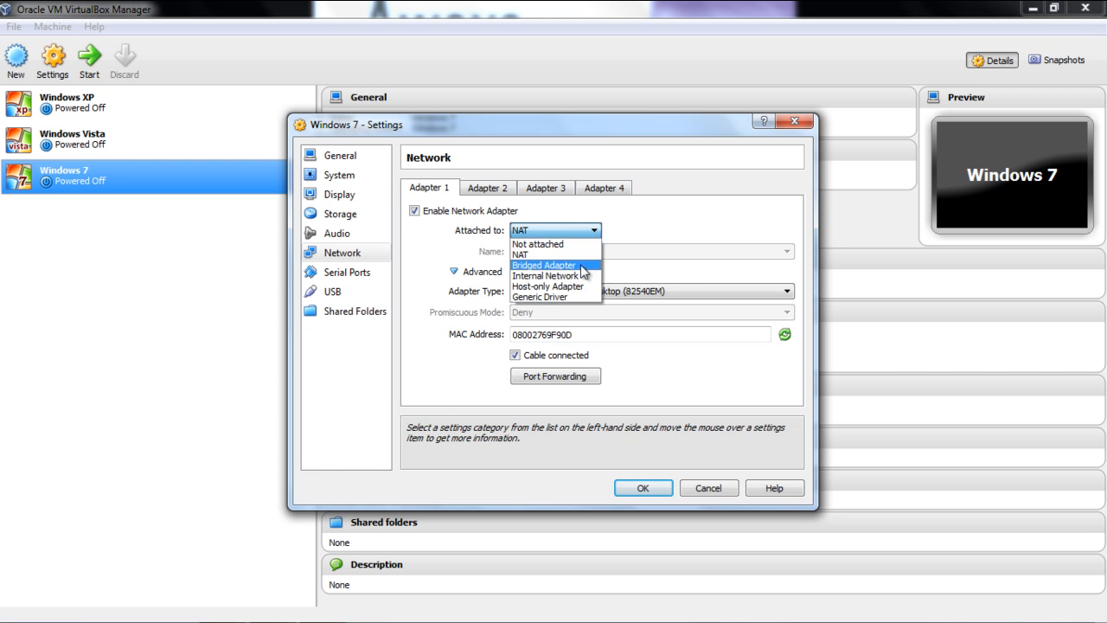
left_click(562, 286)
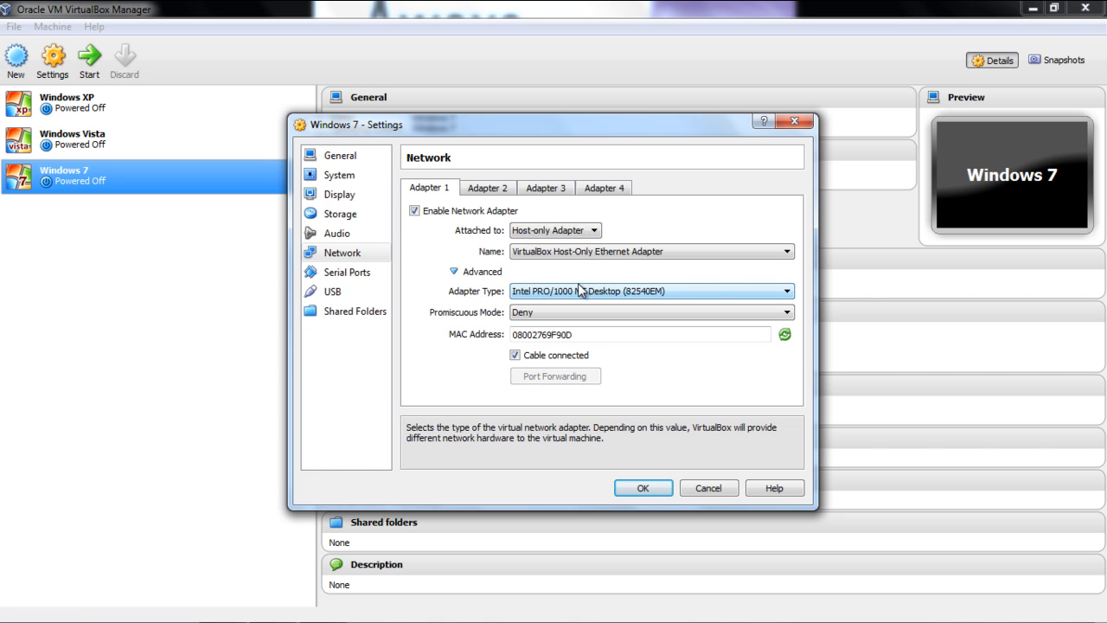
left_click(560, 315)
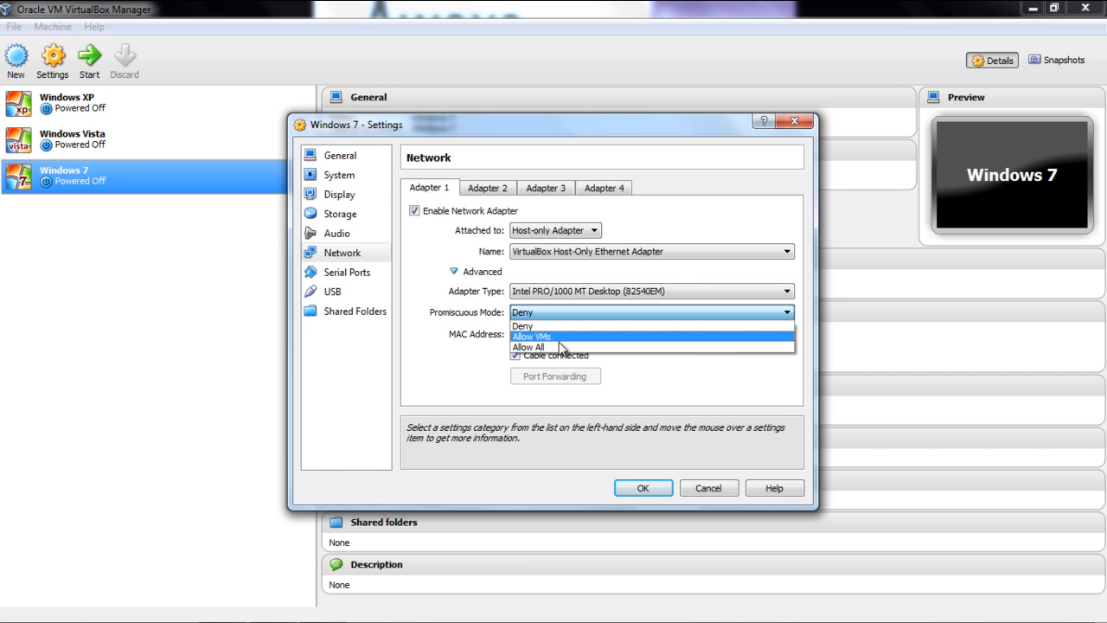
left_click(559, 344)
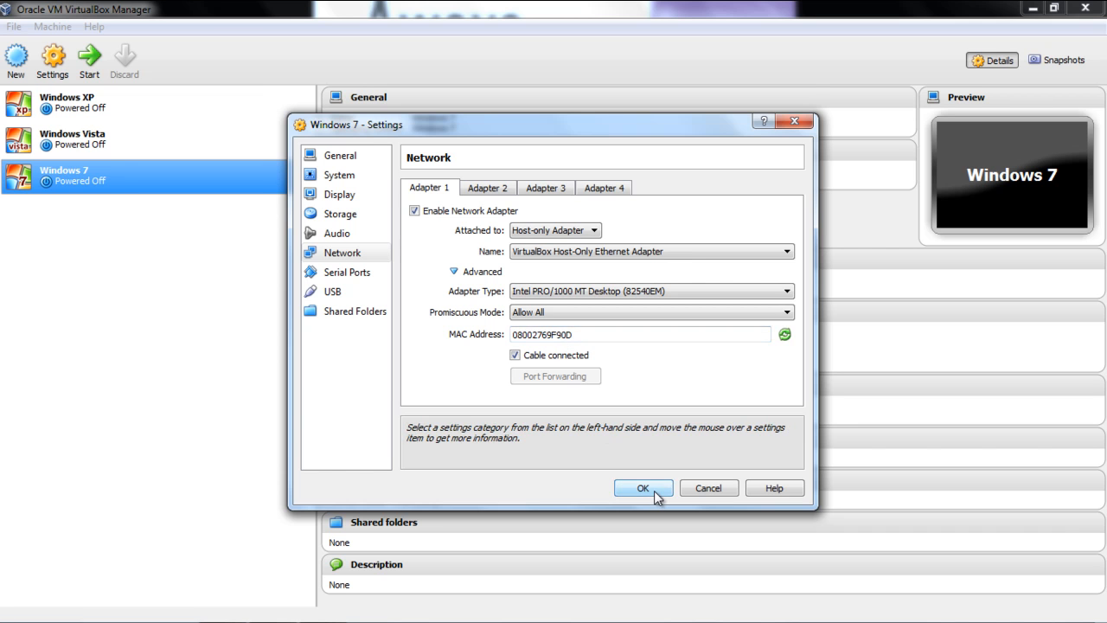
left_click(643, 488)
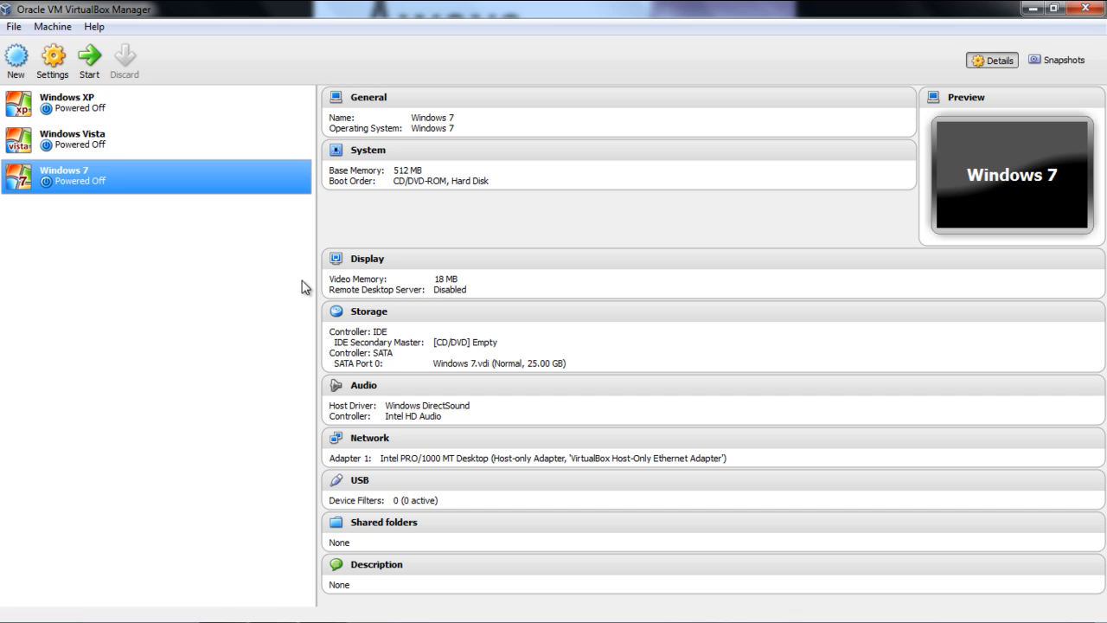
Start a new virtual machine named Windows 2008 with type Microsoft Windows, version Windows 2008 and 512 MB of memory
left_click(15, 62)
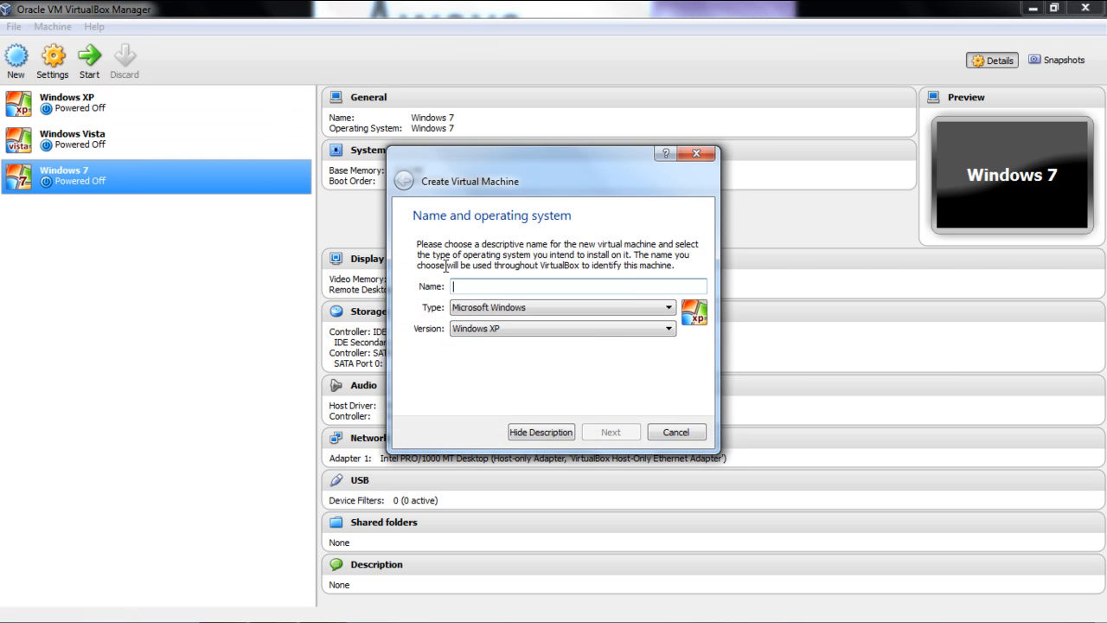
left_click(668, 331)
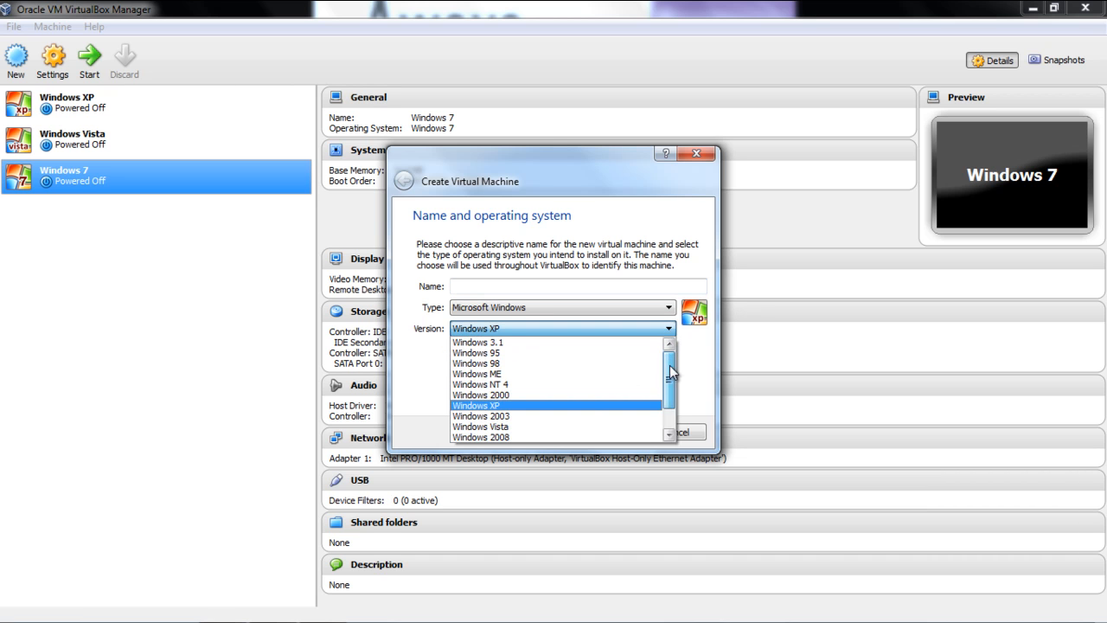
scroll(669, 365, "down", 1)
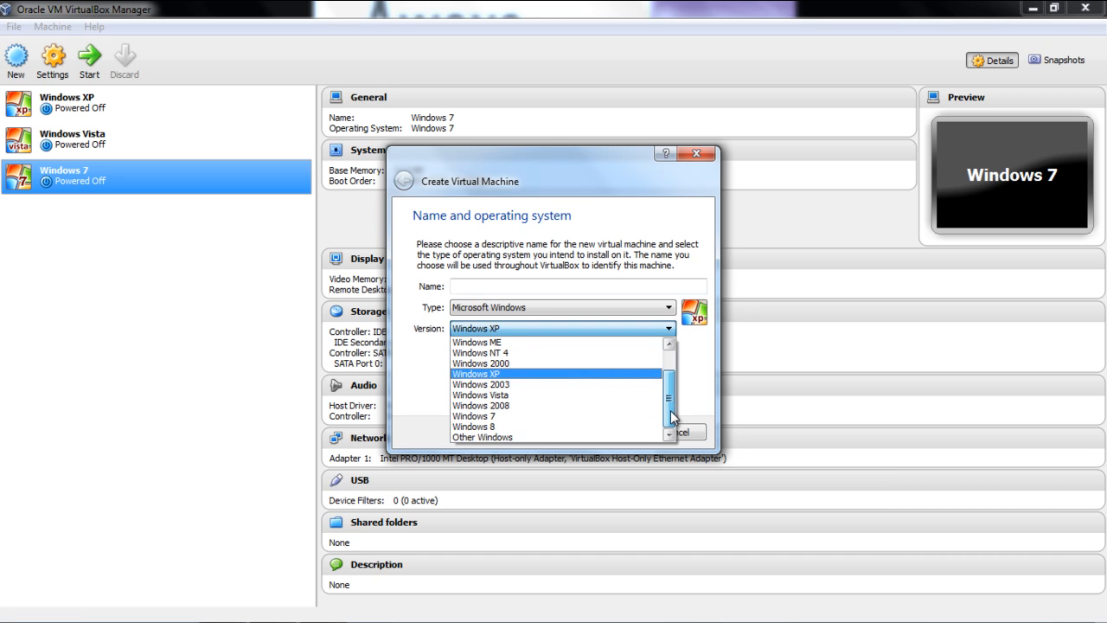
left_click(604, 404)
left_click(521, 287)
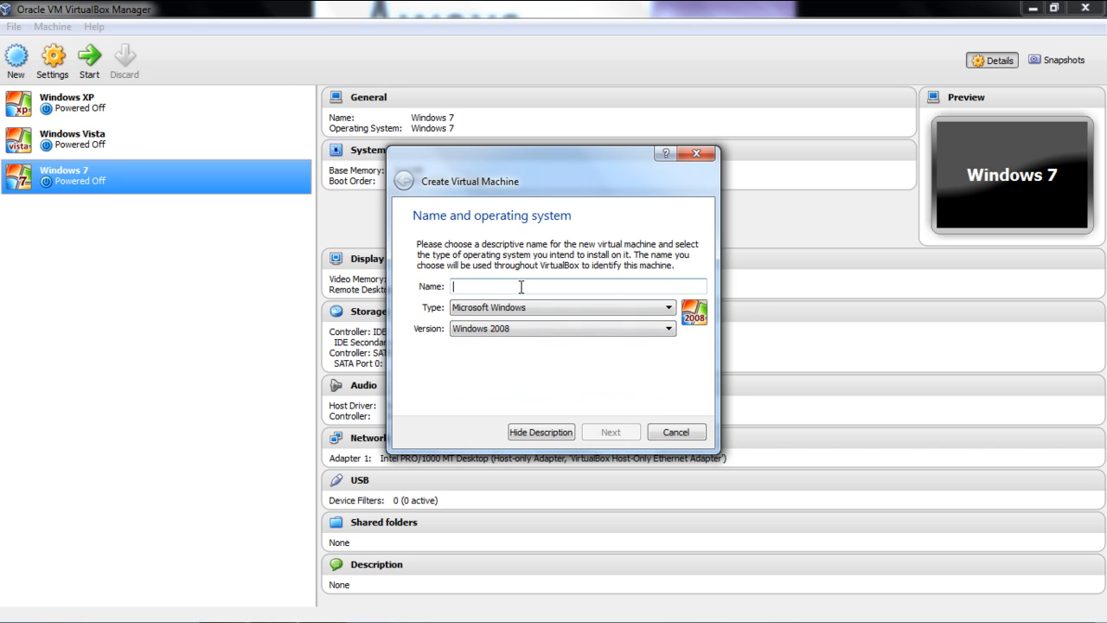
type("Windows 2008")
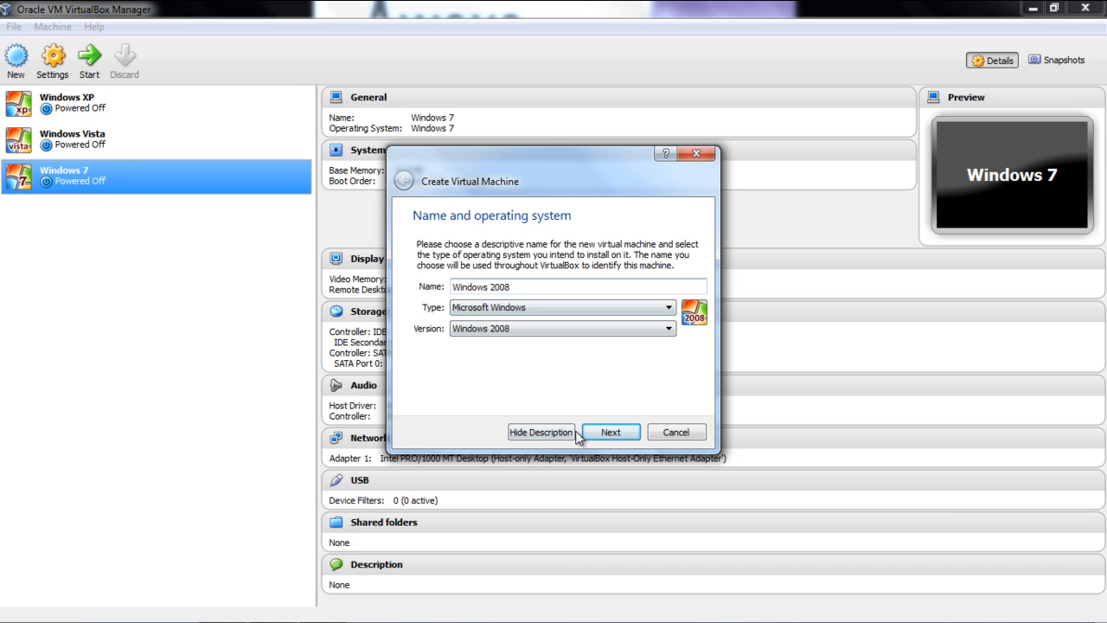
left_click(606, 433)
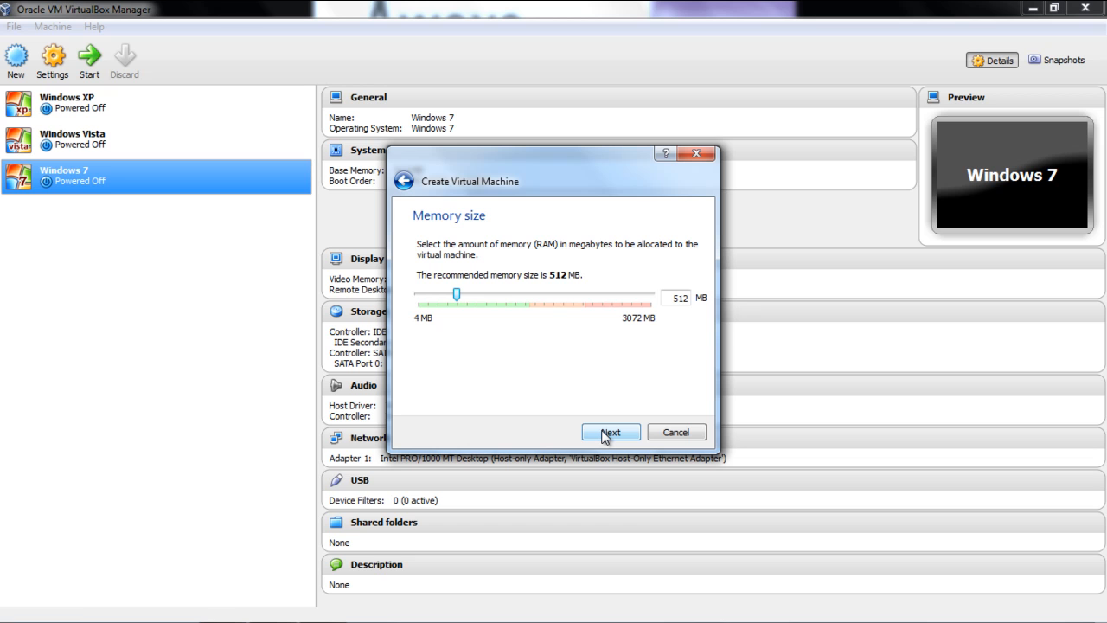
left_click(608, 431)
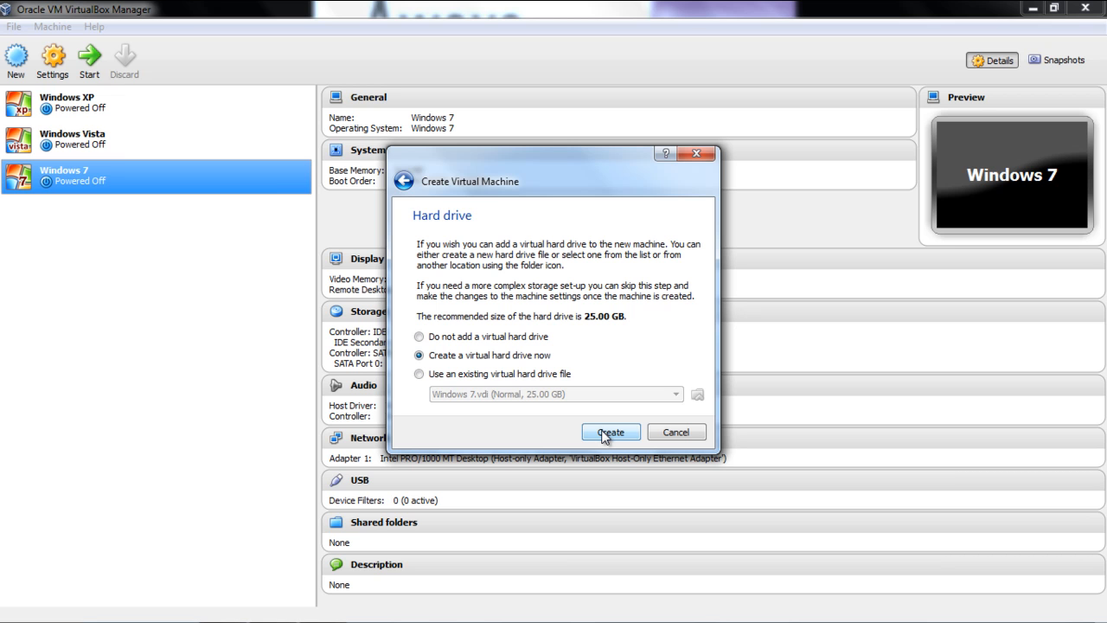
Create a dynamically allocated 25.00 GB VDI virtual hard drive named Windows 2008 for the new machine
left_click(604, 434)
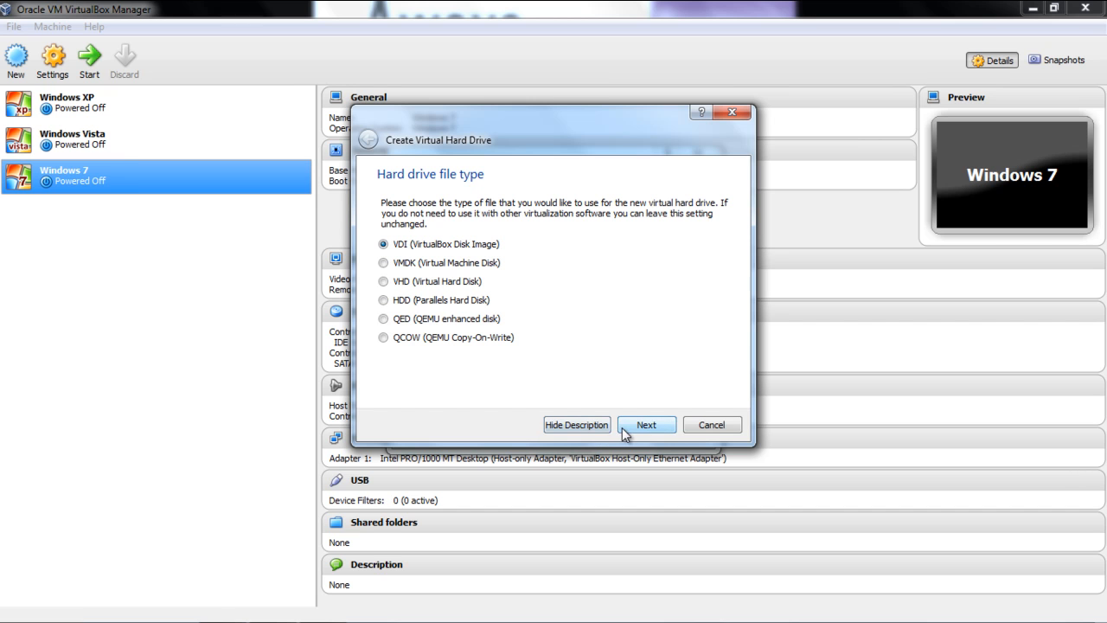
left_click(638, 428)
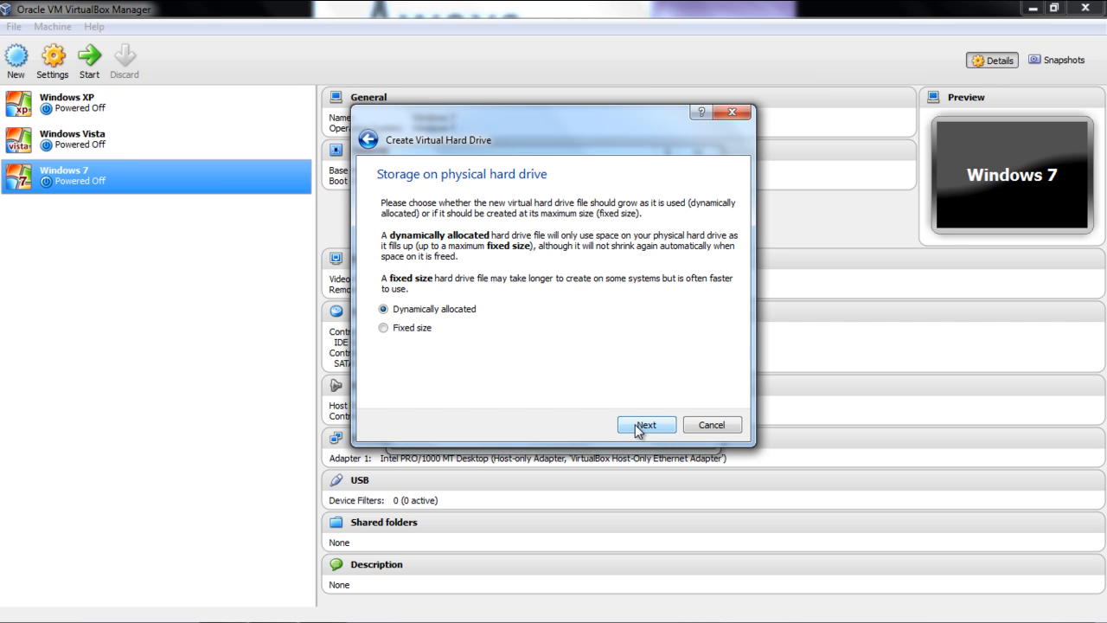
left_click(638, 428)
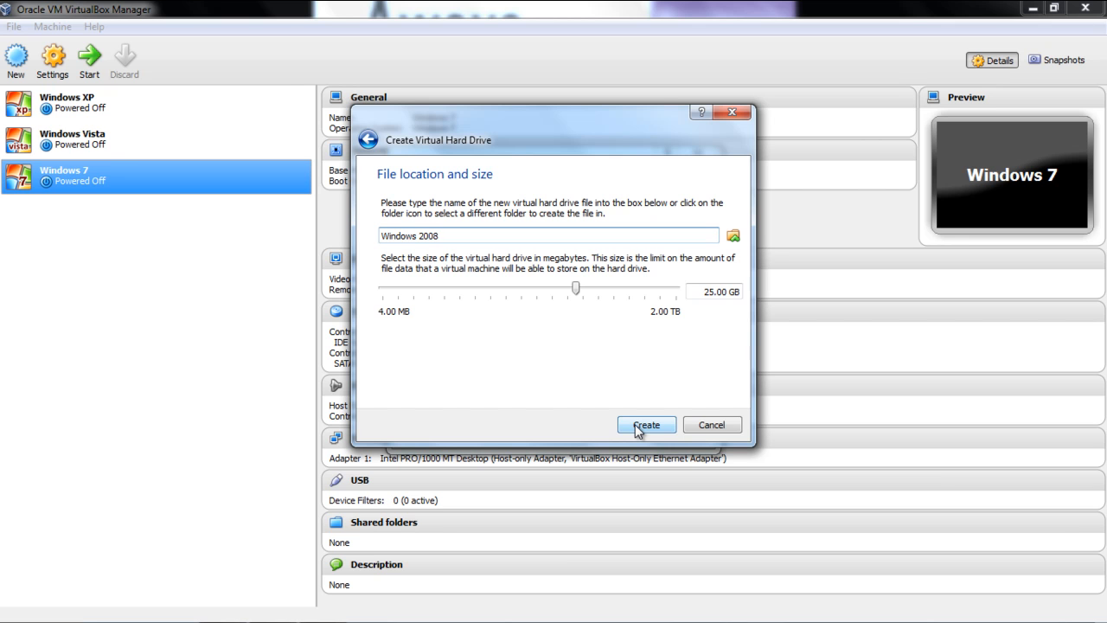
left_click(642, 423)
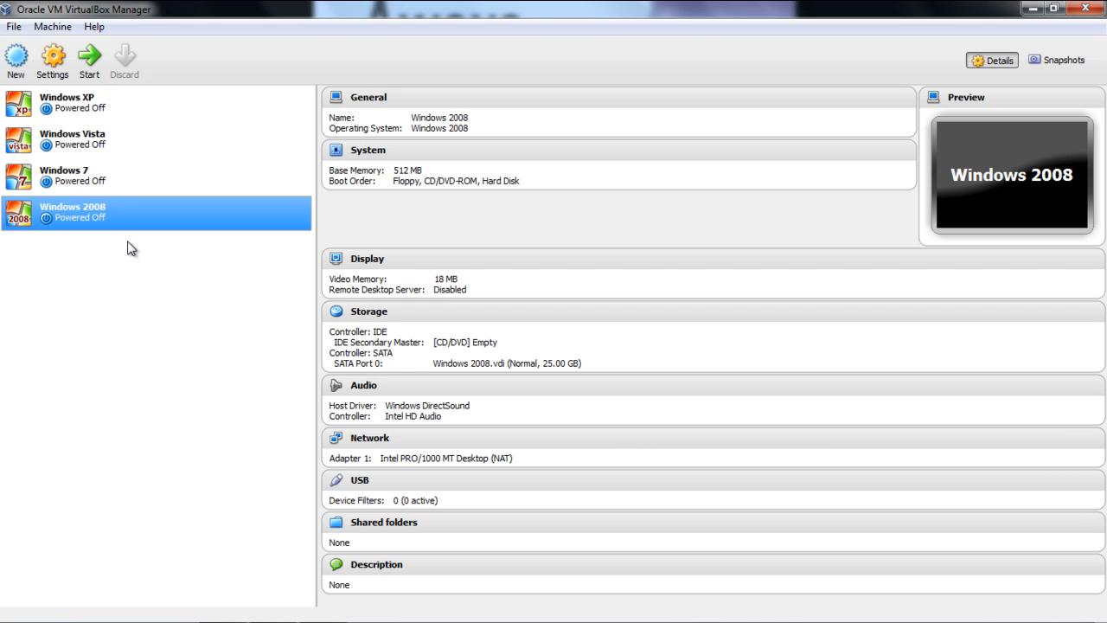
In the Windows 2008 machine's system settings, disable Floppy booting and order the boot devices CD/DVD-ROM first, Hard Disk second
right_click(78, 218)
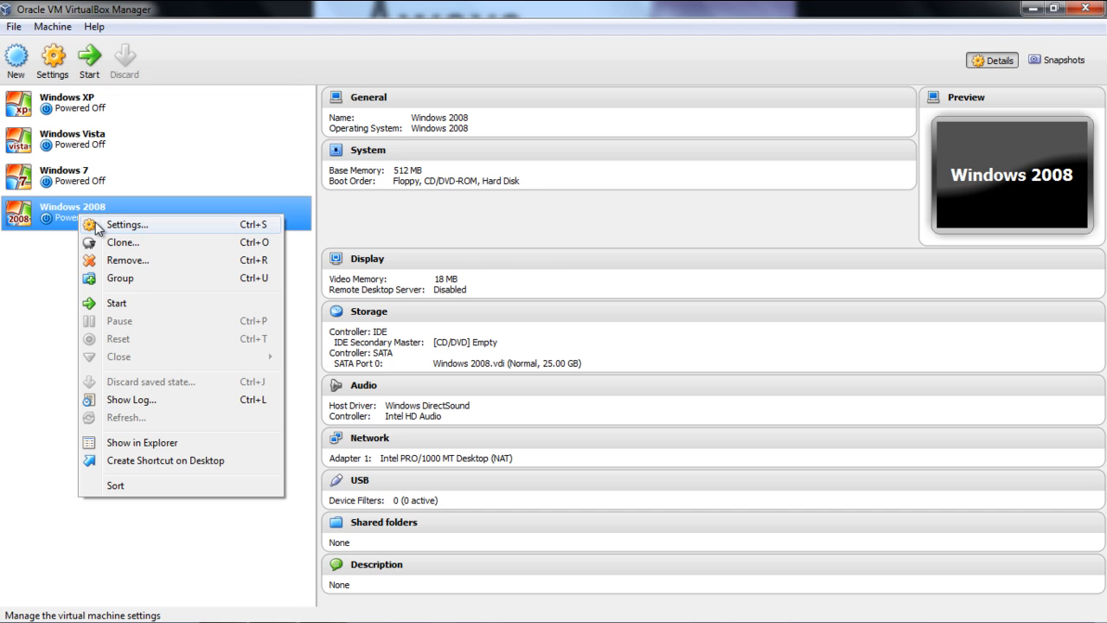
left_click(98, 227)
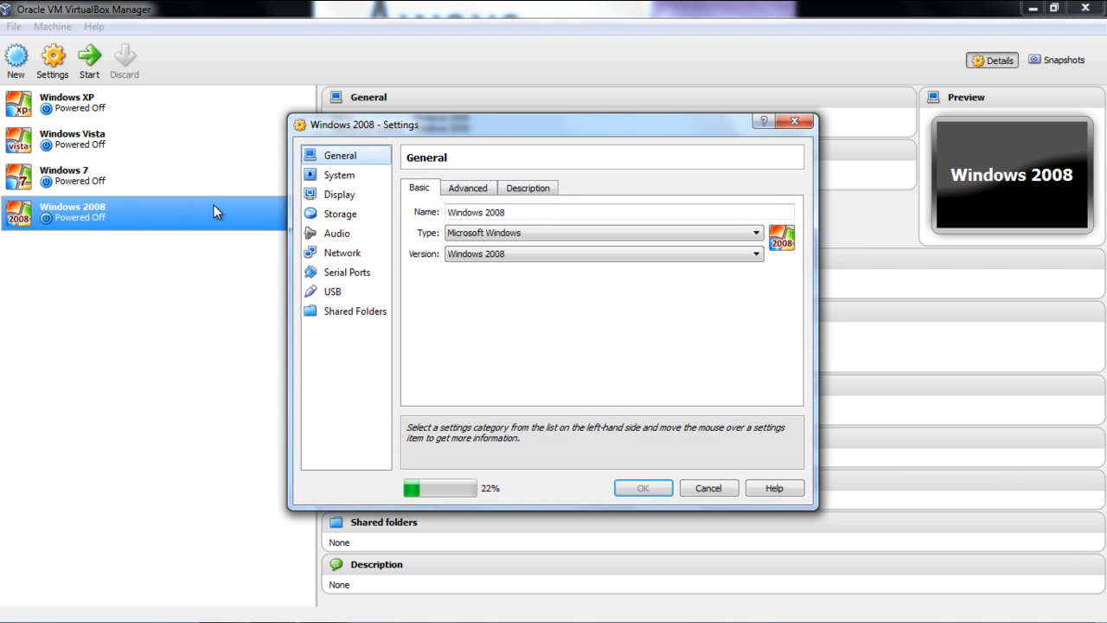
left_click(344, 180)
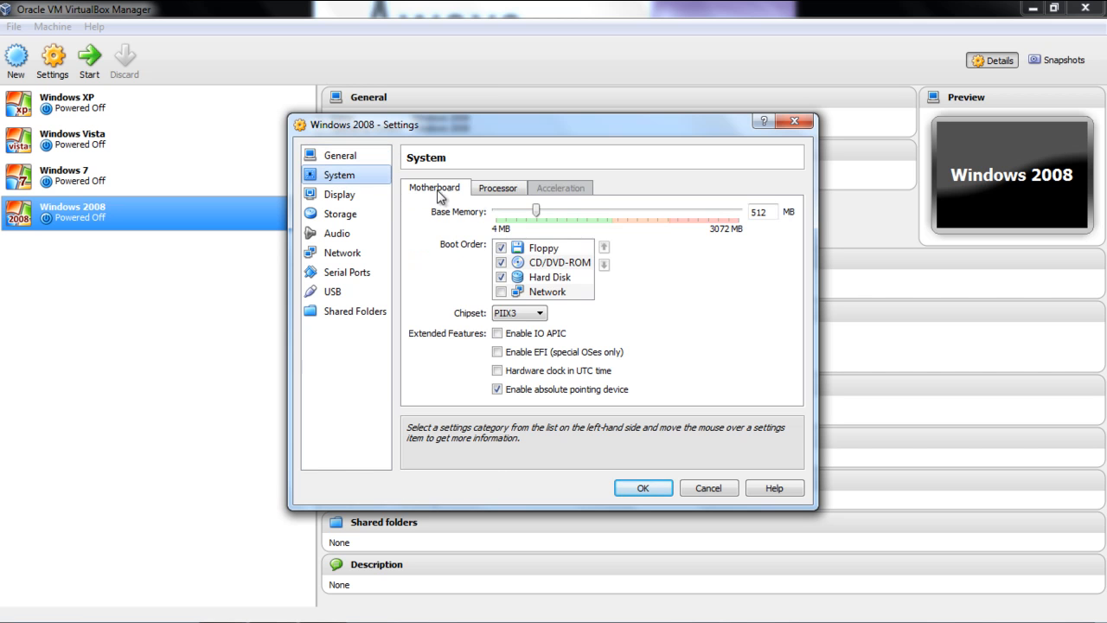
left_click(502, 248)
left_click(532, 264)
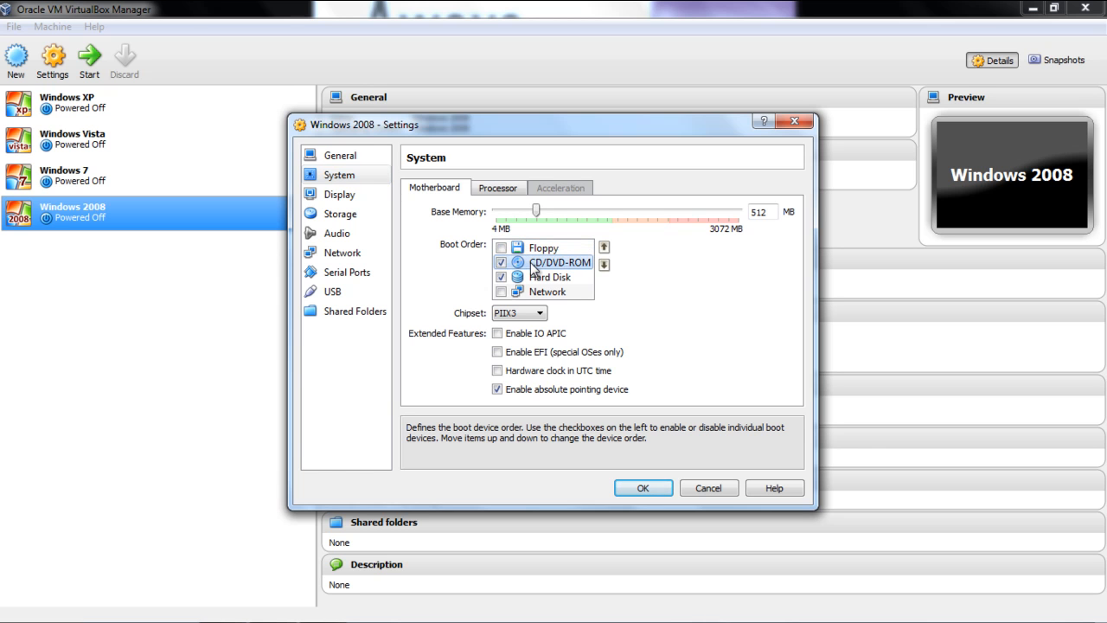
left_click(603, 249)
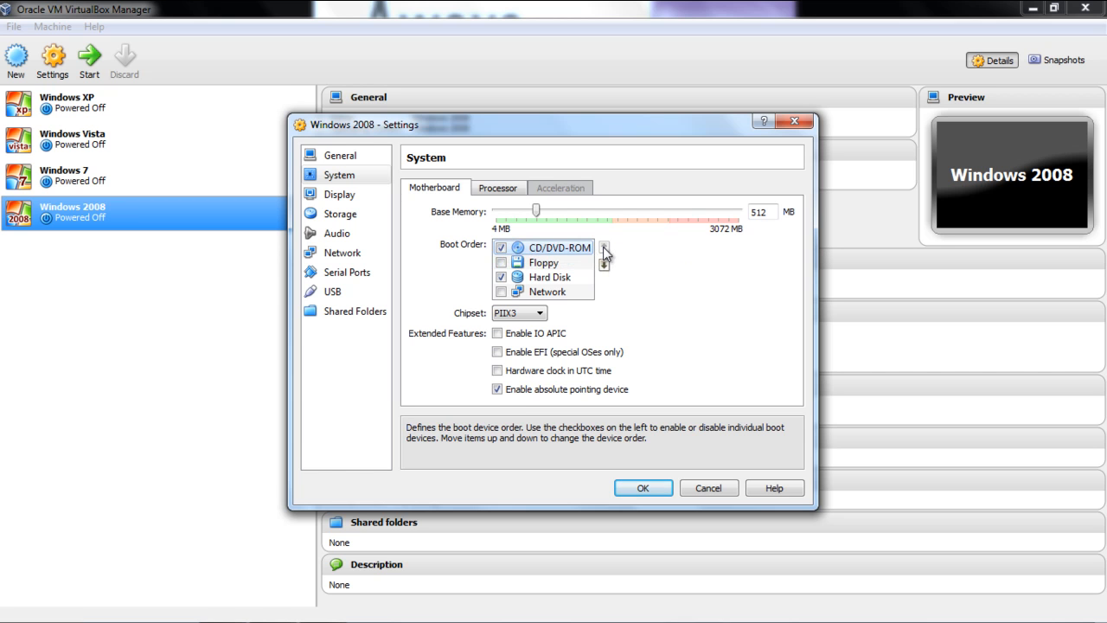
left_click(556, 278)
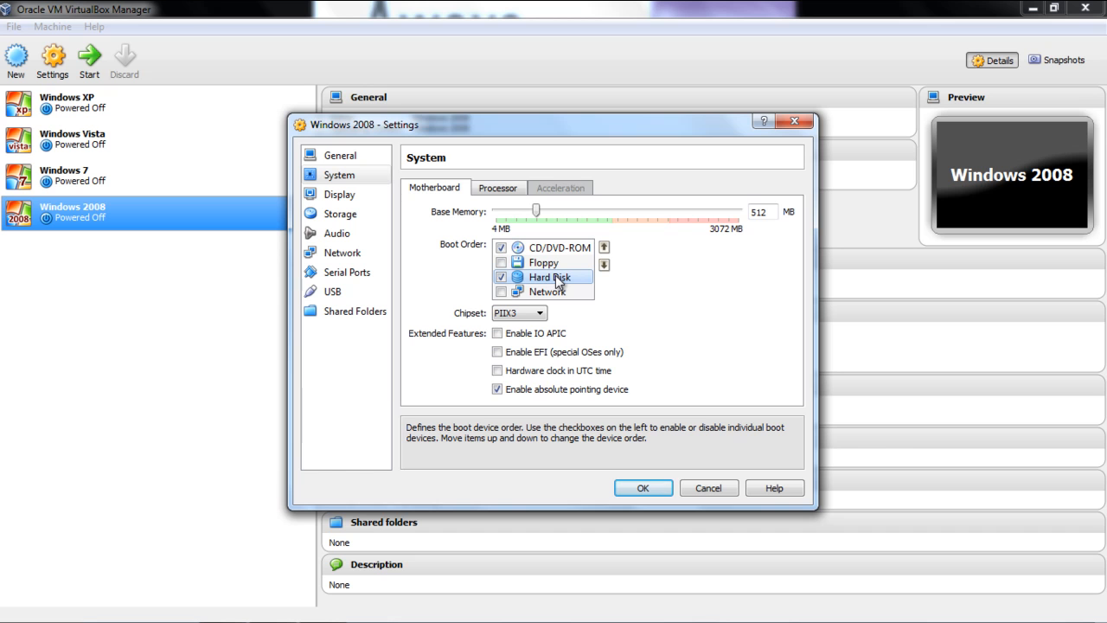
left_click(607, 249)
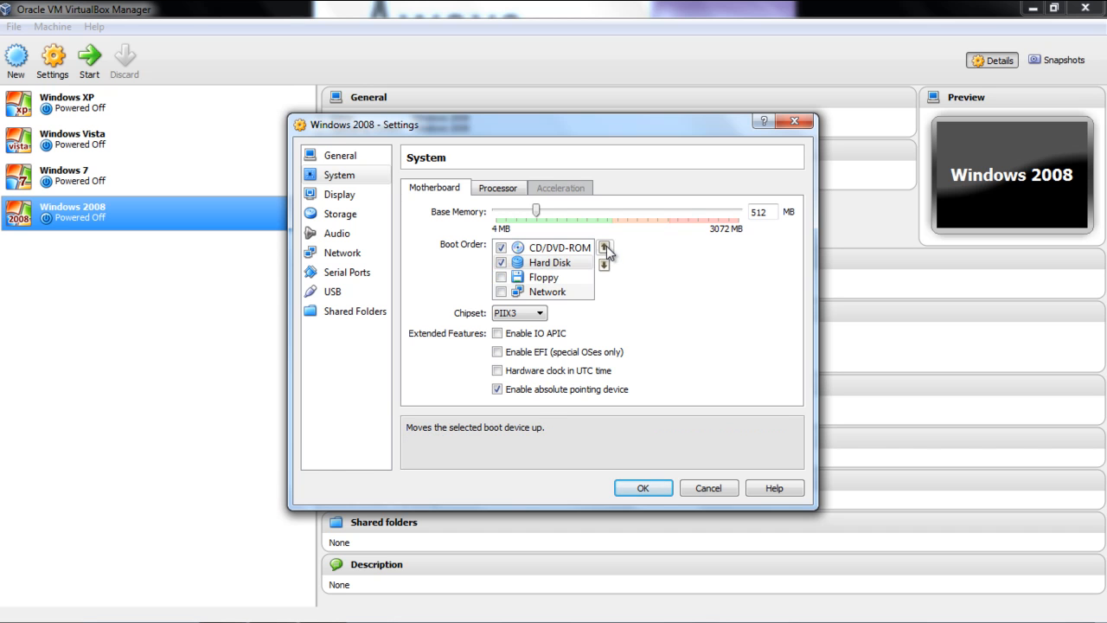
Set Windows 2008's network Adapter 1 to type Intel PRO/1000 MT Server (82545EM), Host-only Adapter and promiscuous mode Allow All, and save the settings
left_click(325, 257)
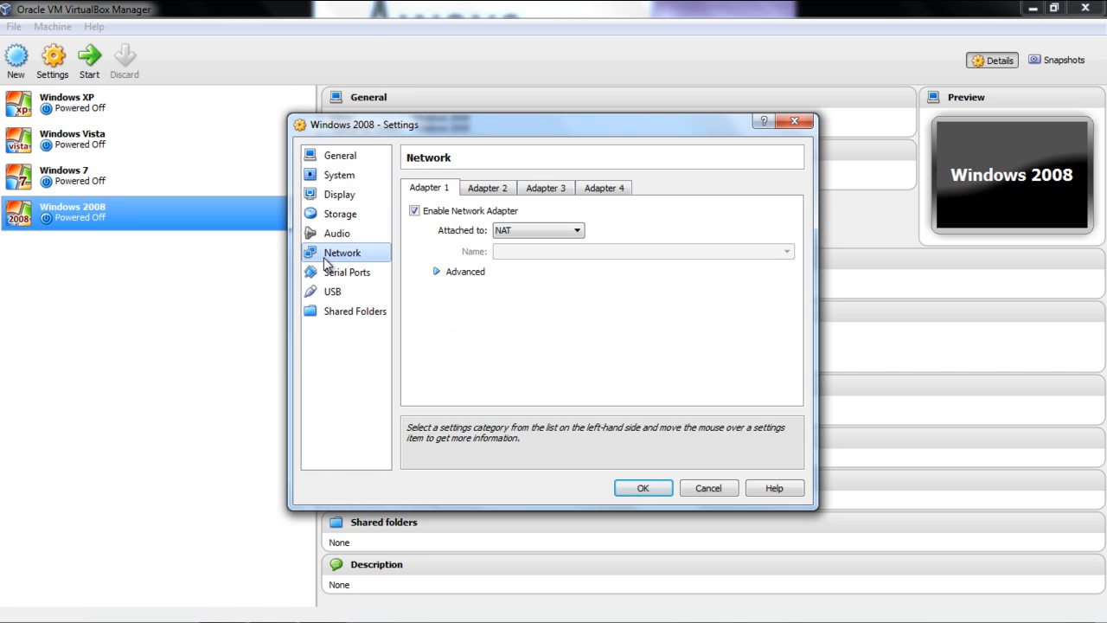
left_click(437, 273)
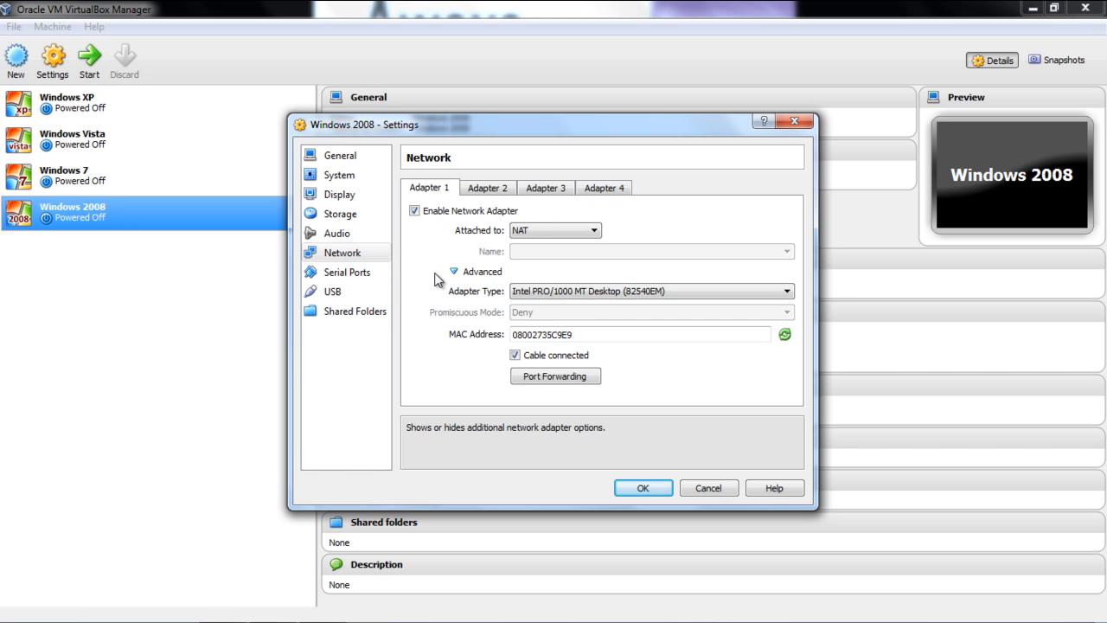
left_click(527, 290)
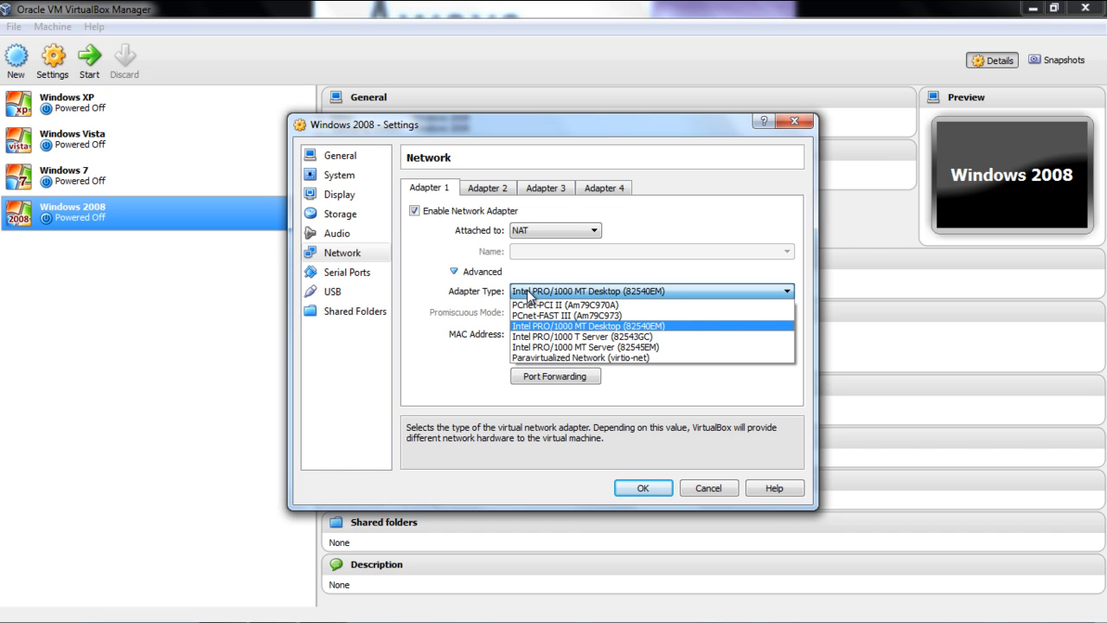
left_click(542, 346)
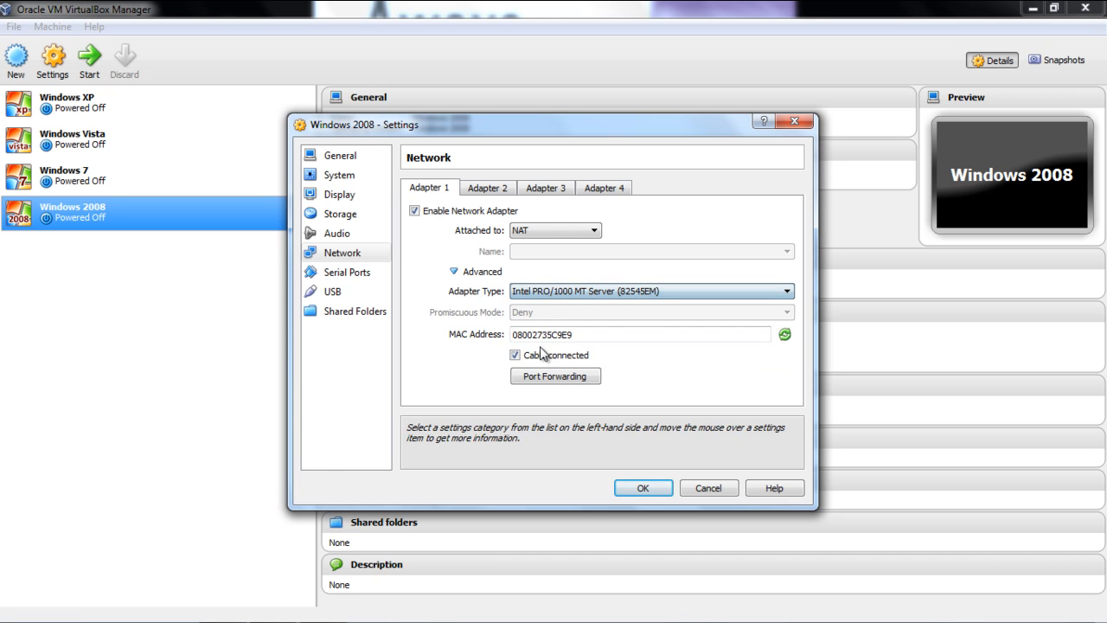
left_click(542, 228)
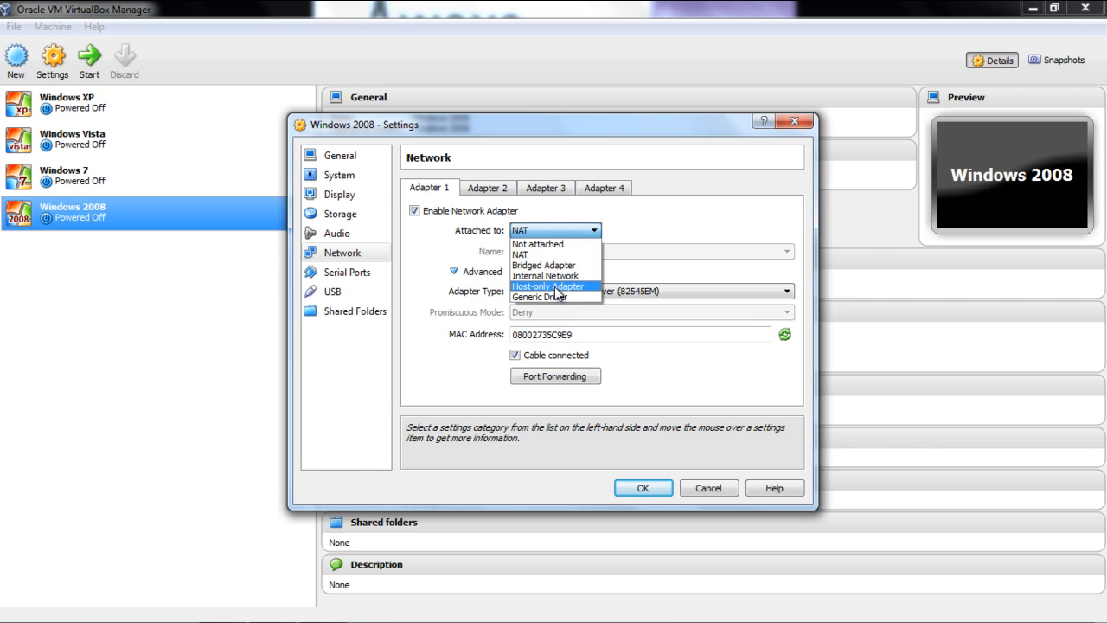
left_click(556, 286)
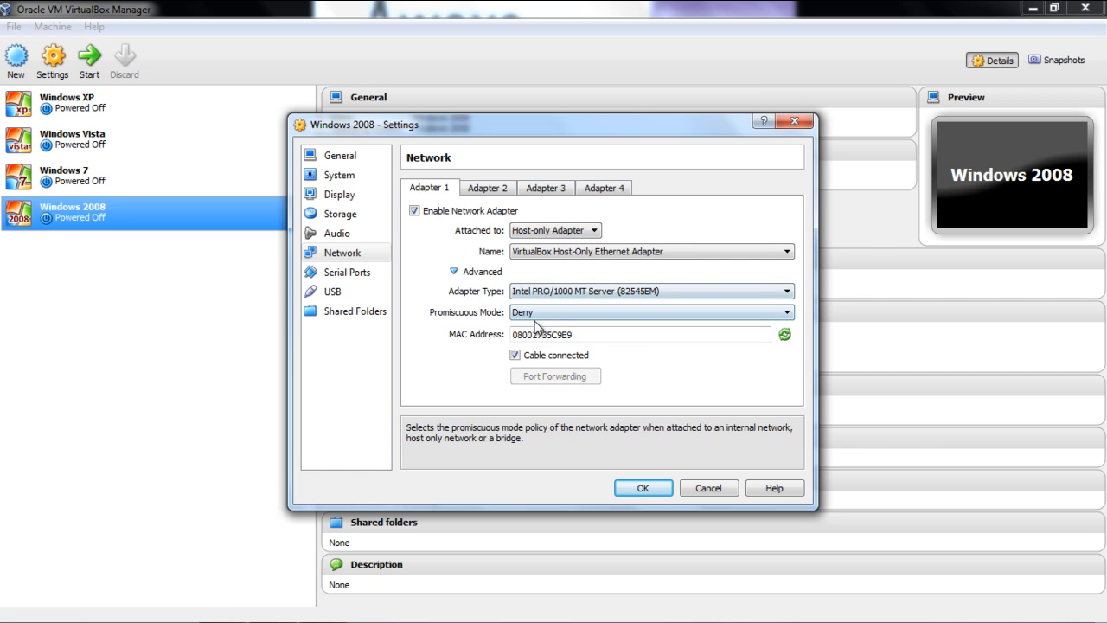
left_click(536, 320)
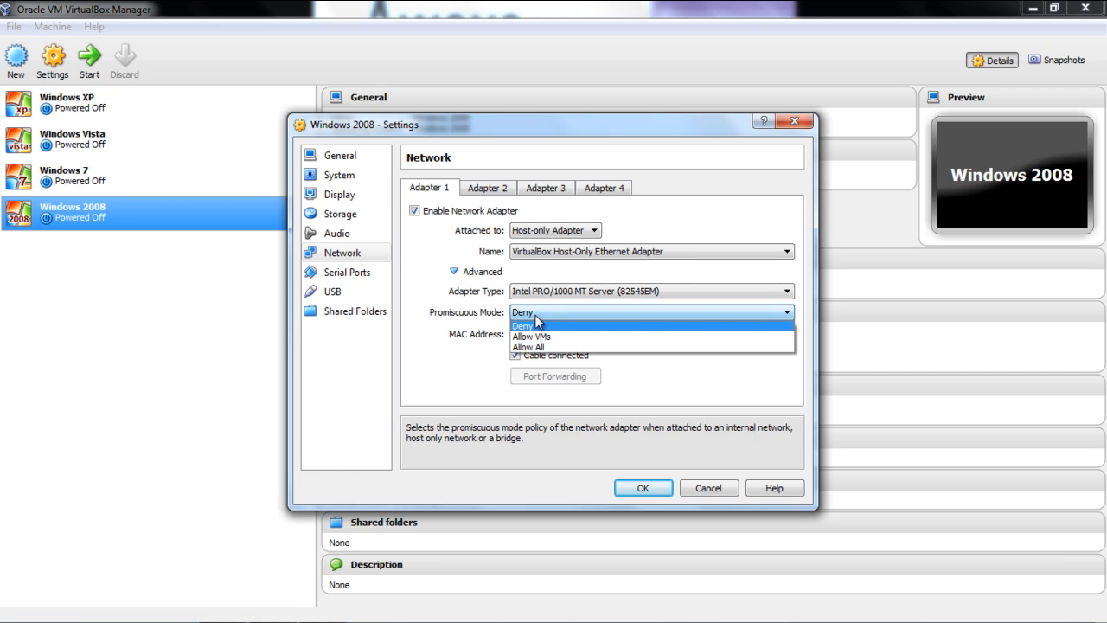
left_click(538, 348)
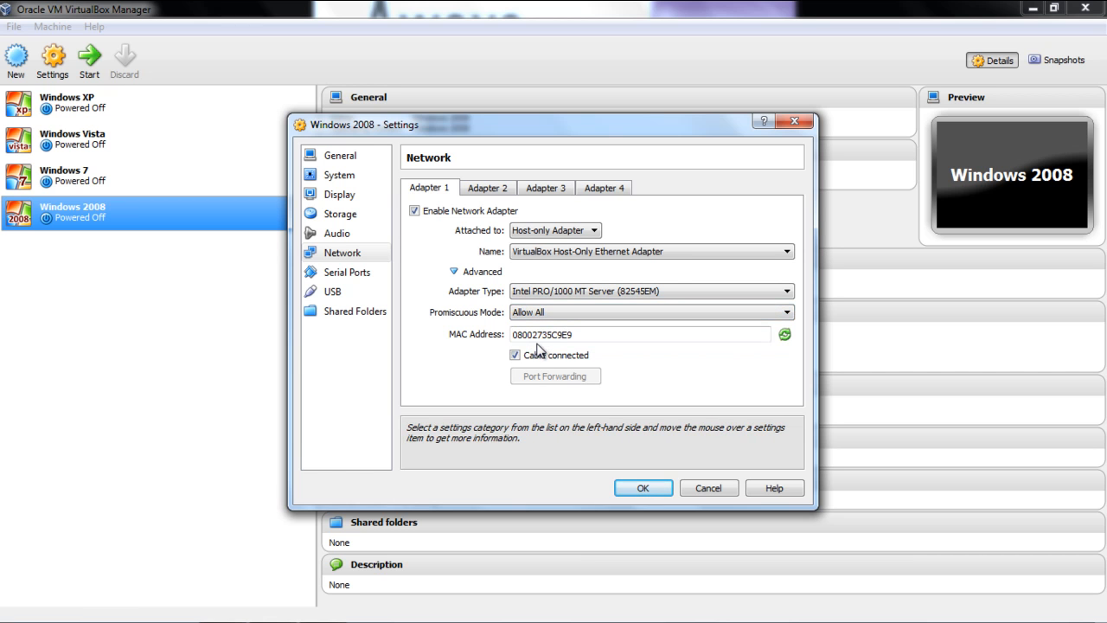
left_click(645, 489)
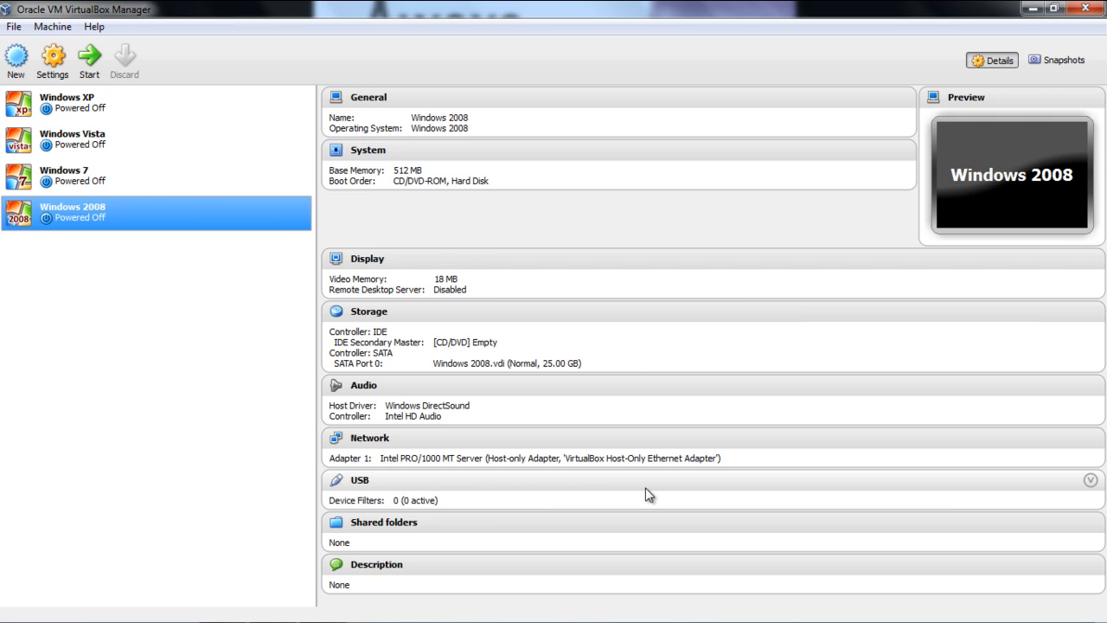
Switch to Adobe Reader and review the VirtualBox installation and configuration procedure through the adapter type instructions on page 2
key("alt+Tab")
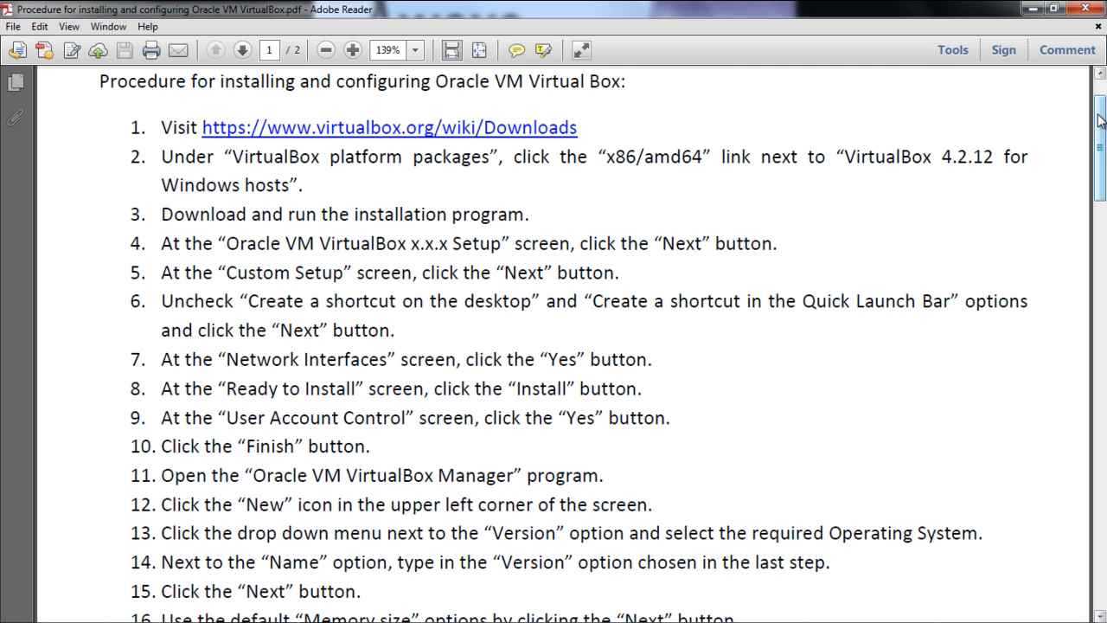
left_click_drag(1100, 127, 1101, 211)
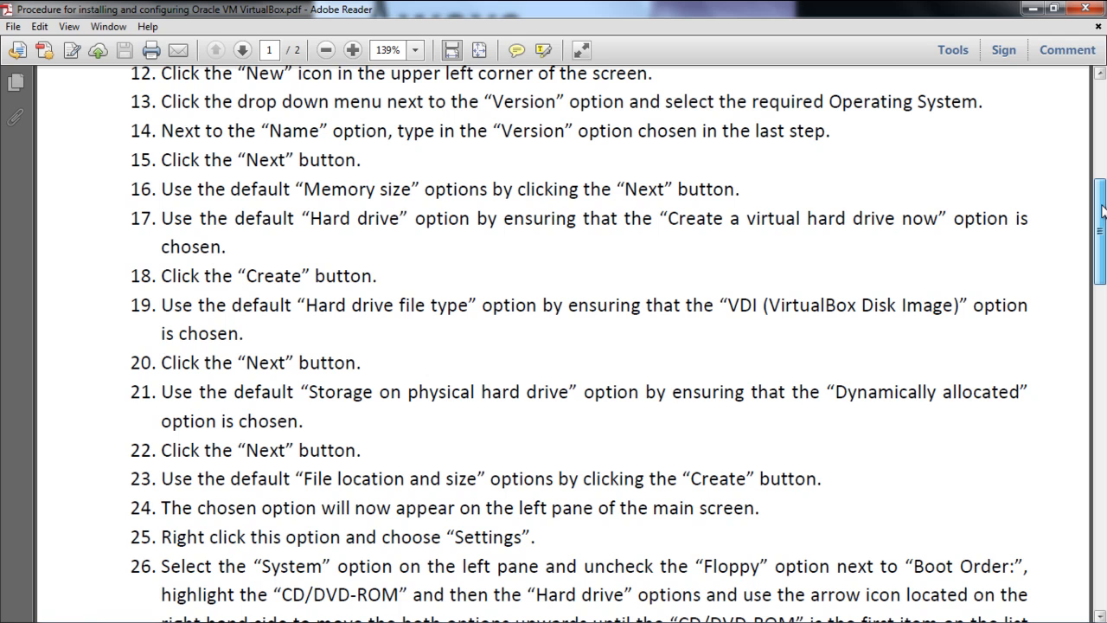
left_click_drag(1101, 211, 1101, 273)
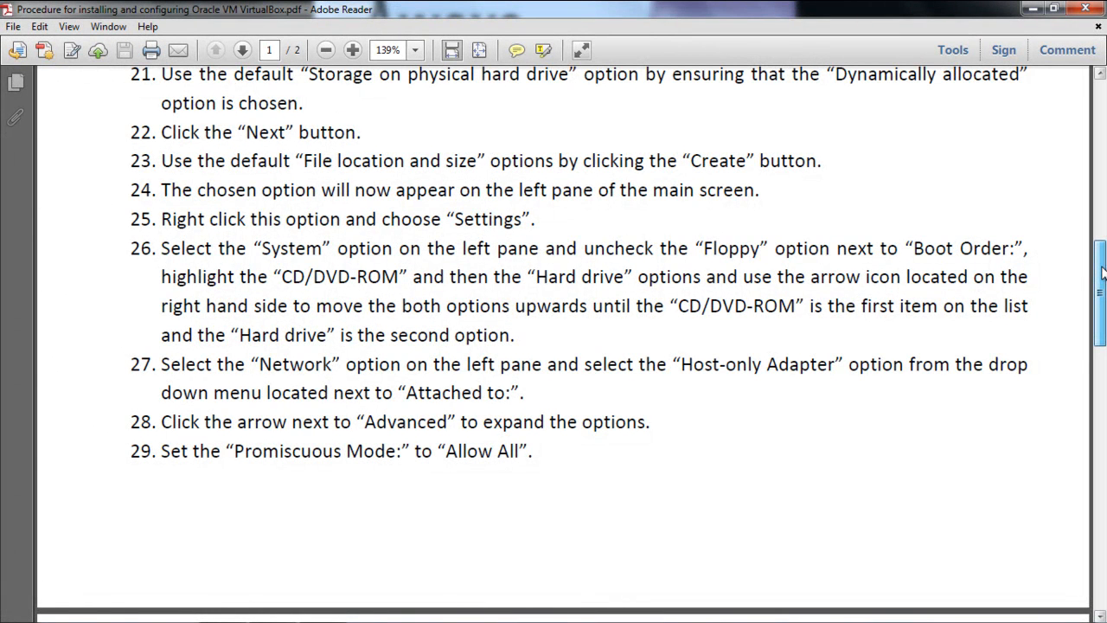
left_click_drag(1102, 273, 1103, 327)
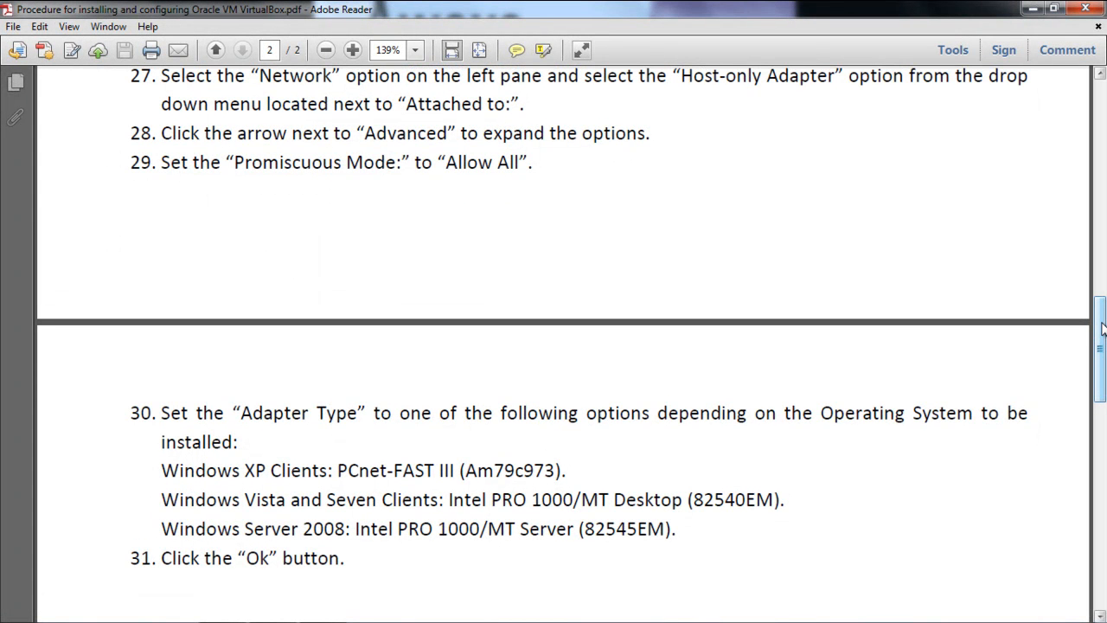